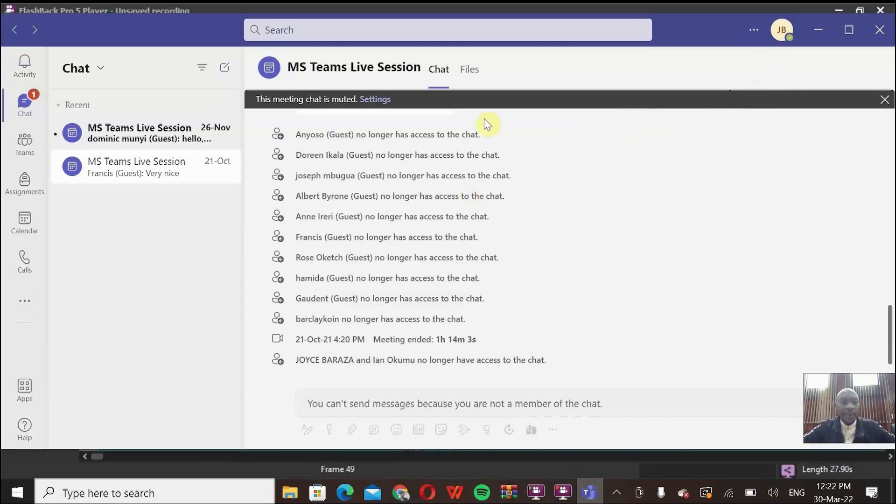
Switch from the meeting chat to the Teams page listing the three teams.
{"action": "left_click", "coordinate": [27, 145]}
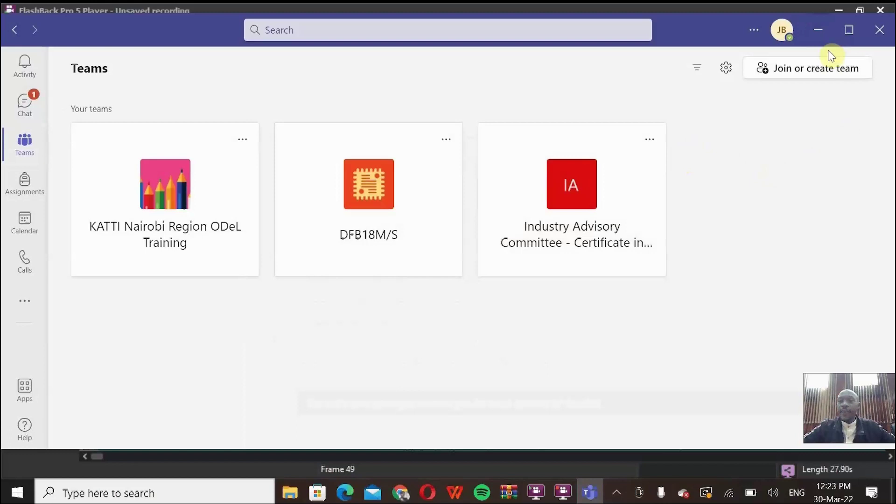
Create a new Class team named 'GREENING IN TVET' and continue past the naming step.
{"action": "left_click", "coordinate": [807, 78]}
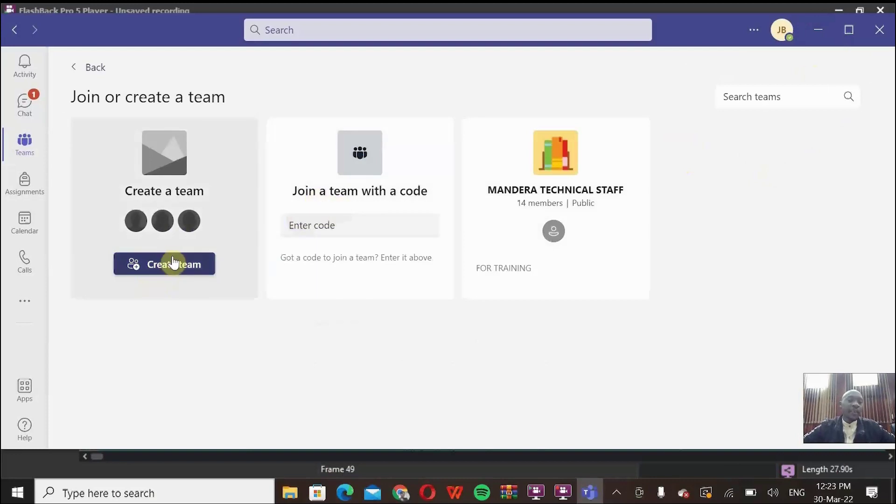
{"action": "left_click", "coordinate": [174, 260]}
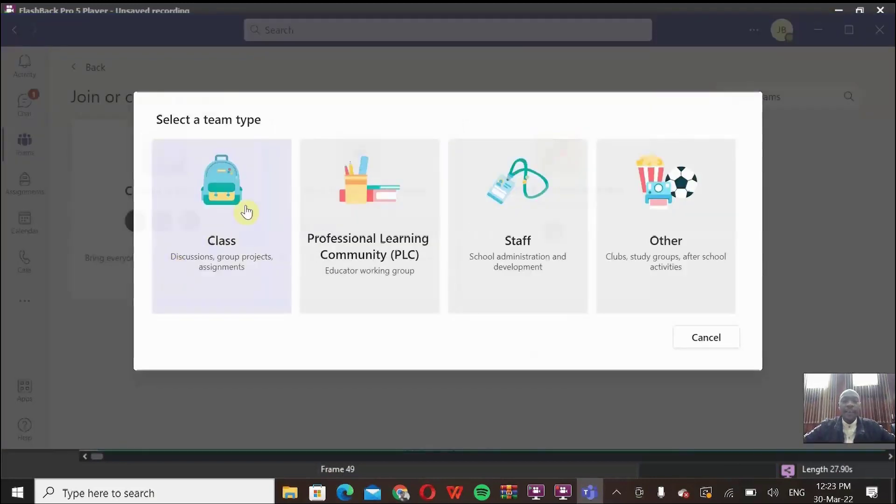
{"action": "left_click", "coordinate": [222, 217]}
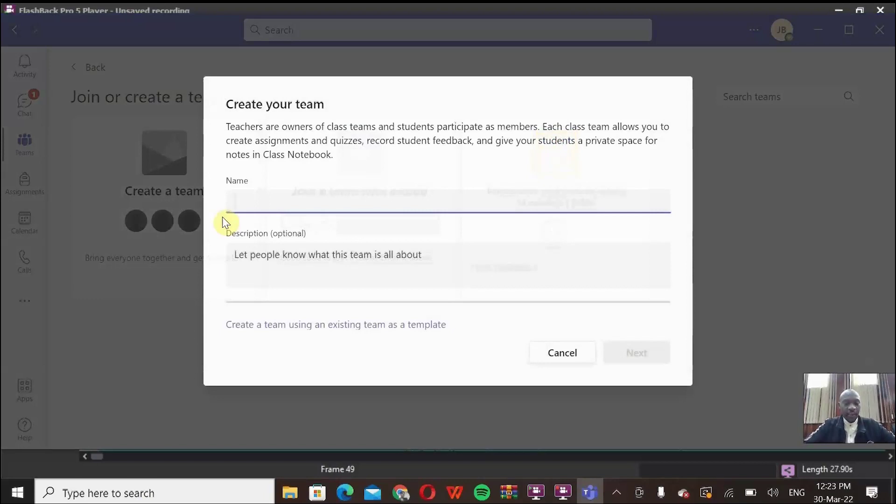
{"action": "type", "text": "GREEN"}
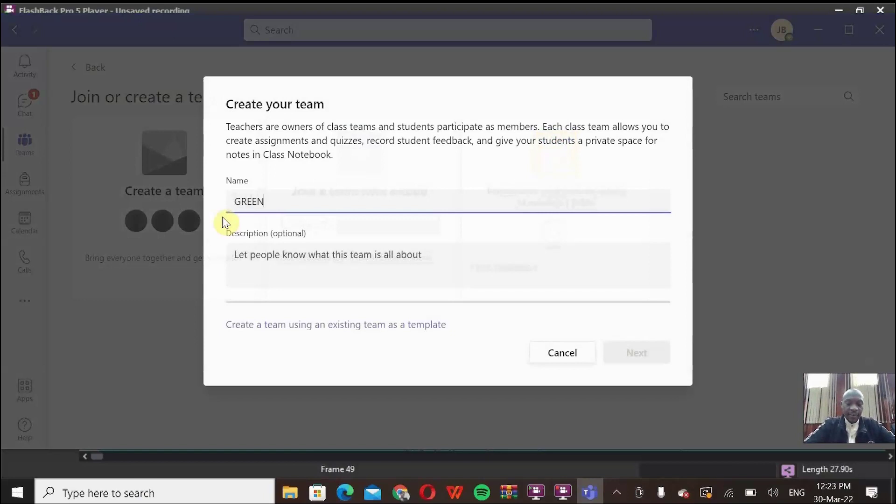
{"action": "type", "text": "ING IN TE"}
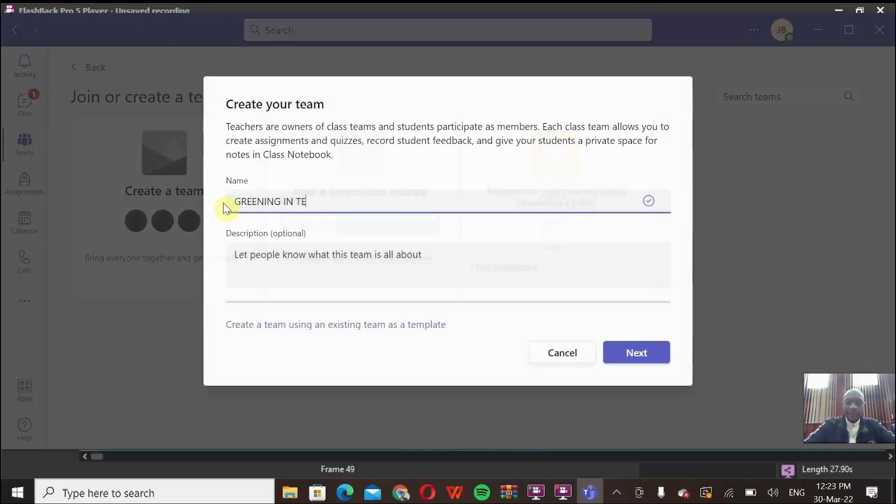
{"action": "key", "text": "BackSpace"}
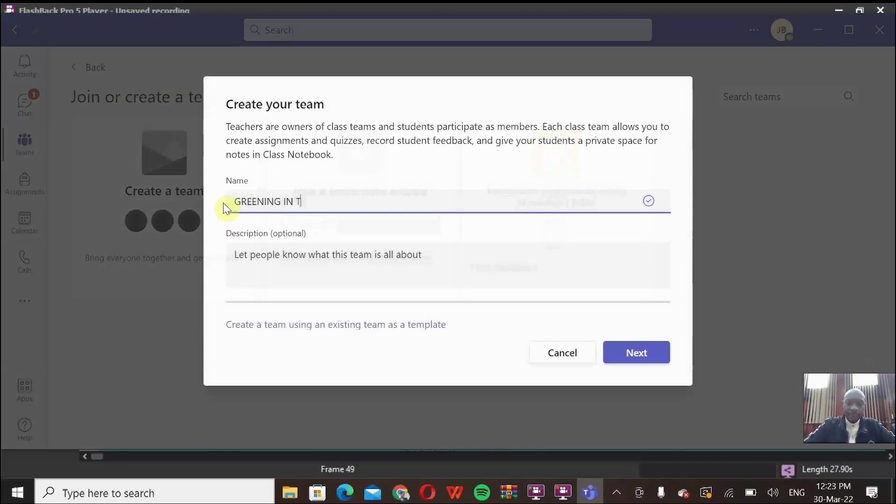
{"action": "type", "text": "VET"}
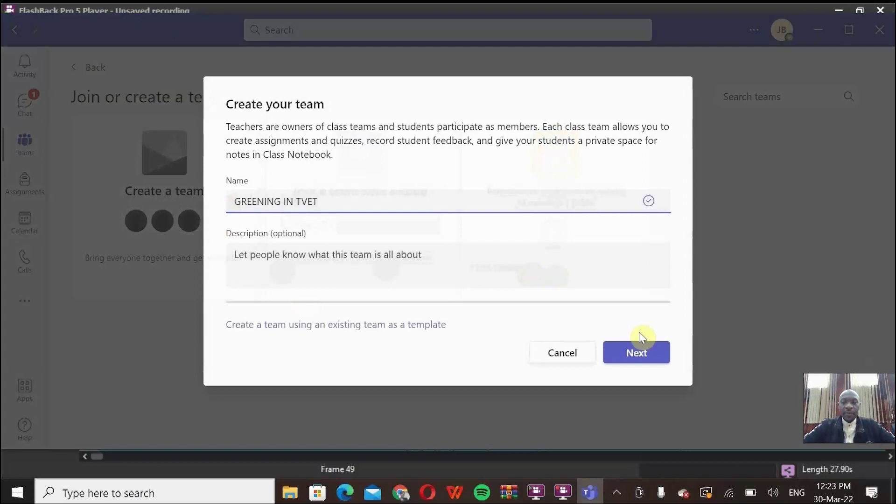
{"action": "left_click", "coordinate": [643, 356]}
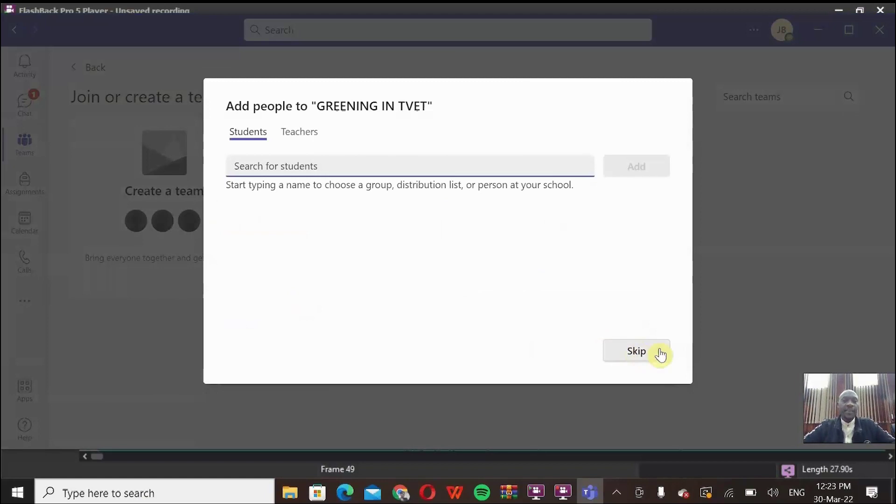
Skip adding people to the new GREENING IN TVET team.
{"action": "left_click", "coordinate": [642, 353]}
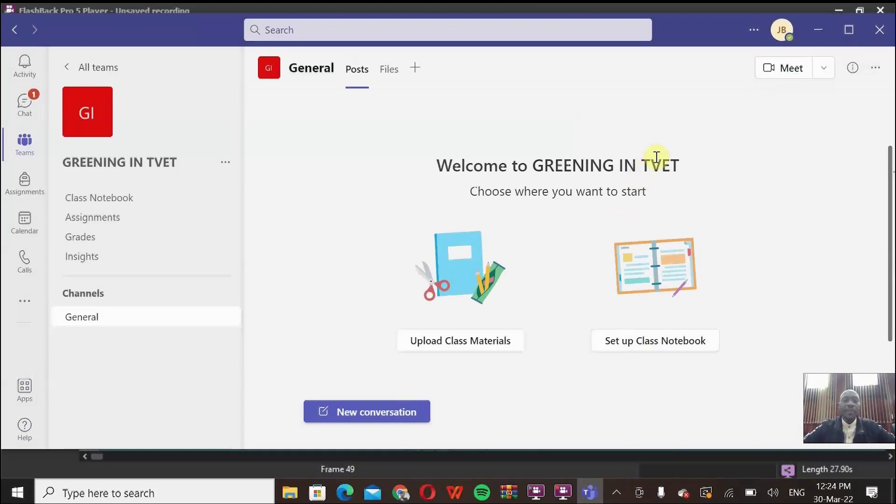
Schedule a new General channel meeting titled 'MS TEAMS LIVE SESIONS'.
{"action": "left_click", "coordinate": [826, 74]}
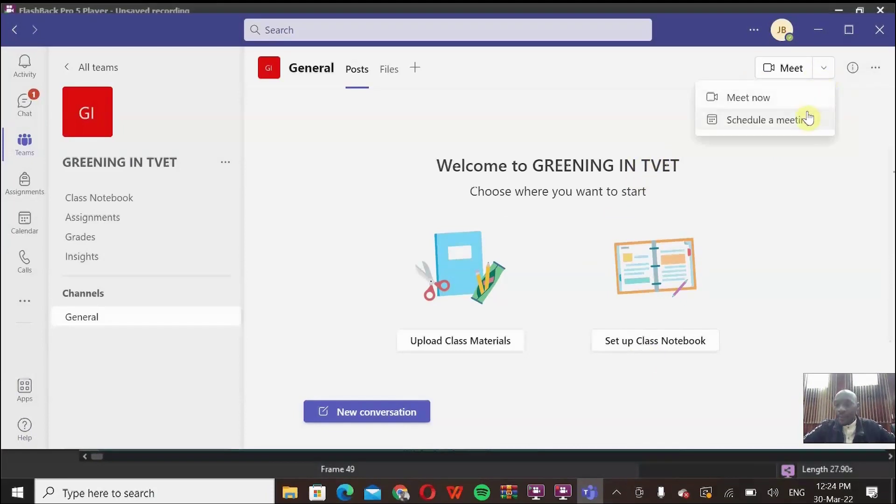
{"action": "left_click", "coordinate": [748, 126]}
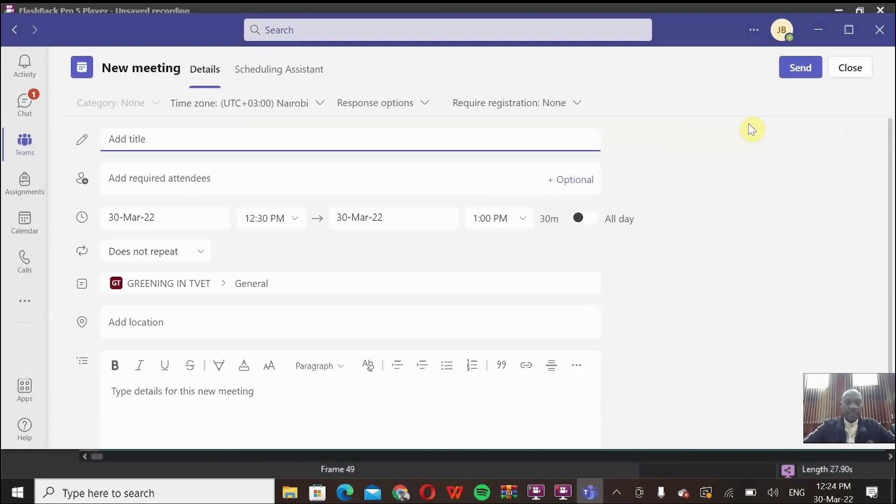
{"action": "type", "text": "MS"}
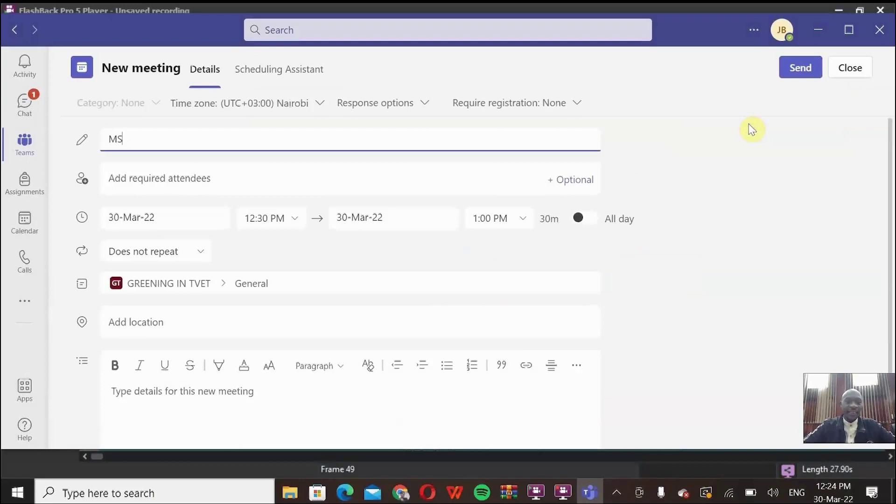
{"action": "type", "text": " TEAMS"}
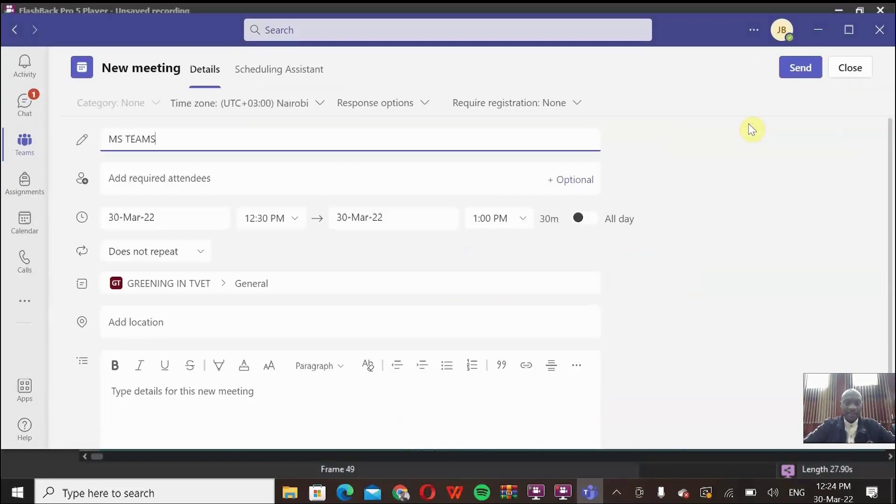
{"action": "type", "text": " LIVE SESION"}
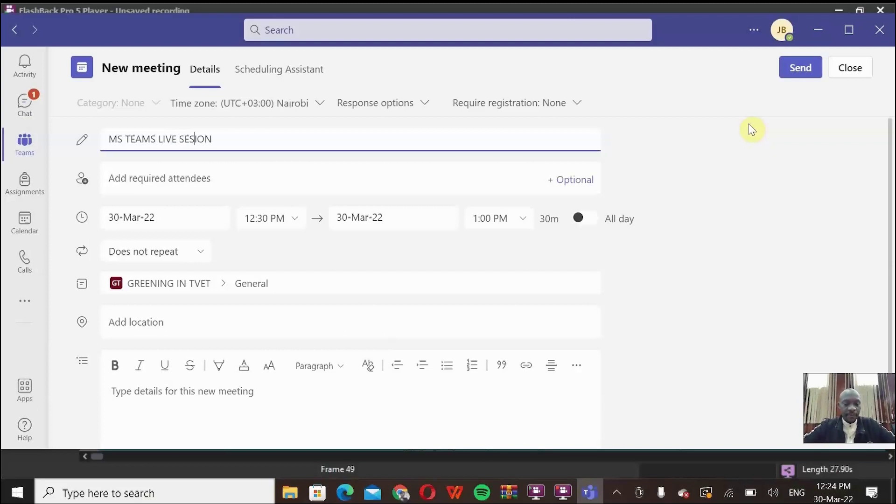
{"action": "type", "text": "S"}
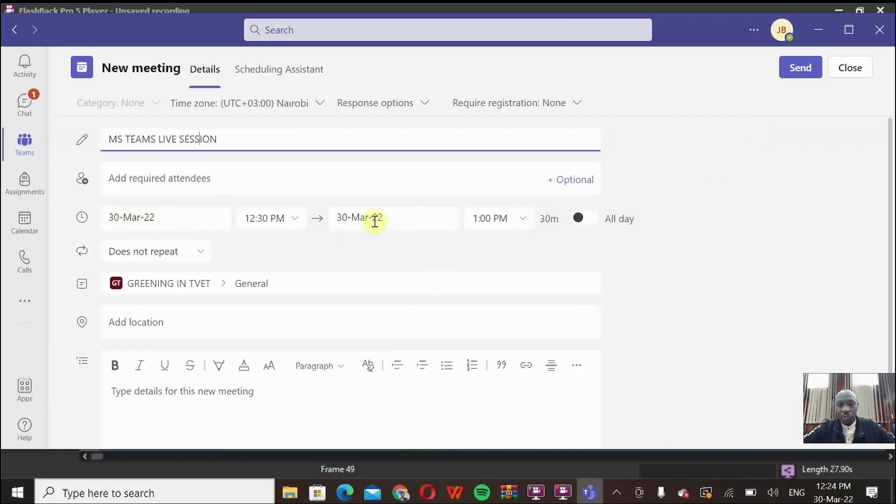
Set the meeting to end at 2:00 PM for a 1h 30m duration.
{"action": "left_click", "coordinate": [529, 222]}
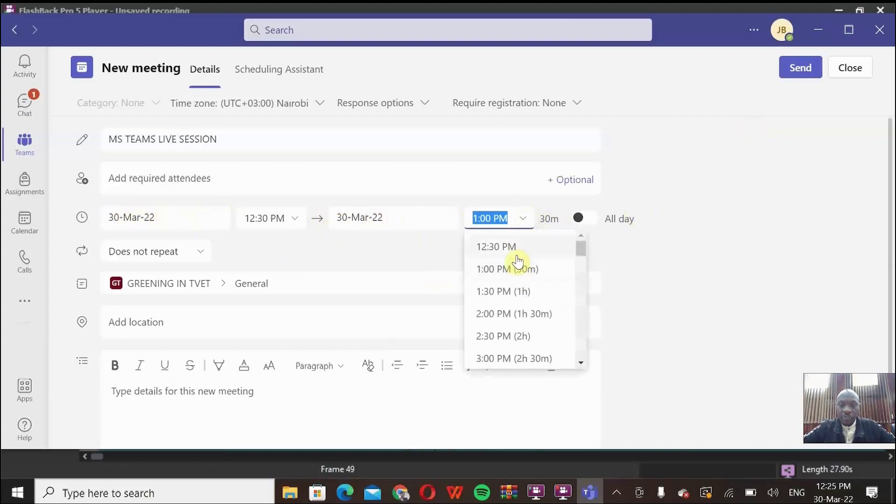
{"action": "left_click", "coordinate": [523, 315]}
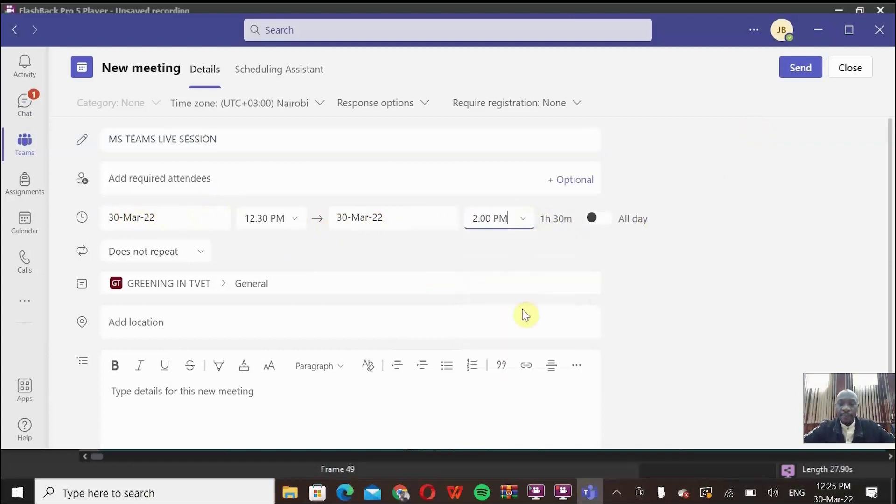
{"action": "scroll", "coordinate": [448, 281], "scroll_direction": "down", "scroll_amount": 3}
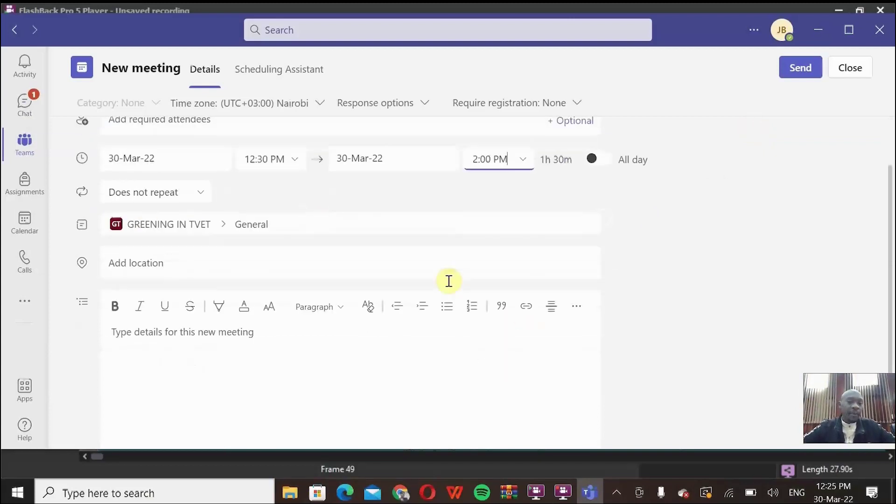
{"action": "scroll", "coordinate": [447, 283], "scroll_direction": "up", "scroll_amount": 3}
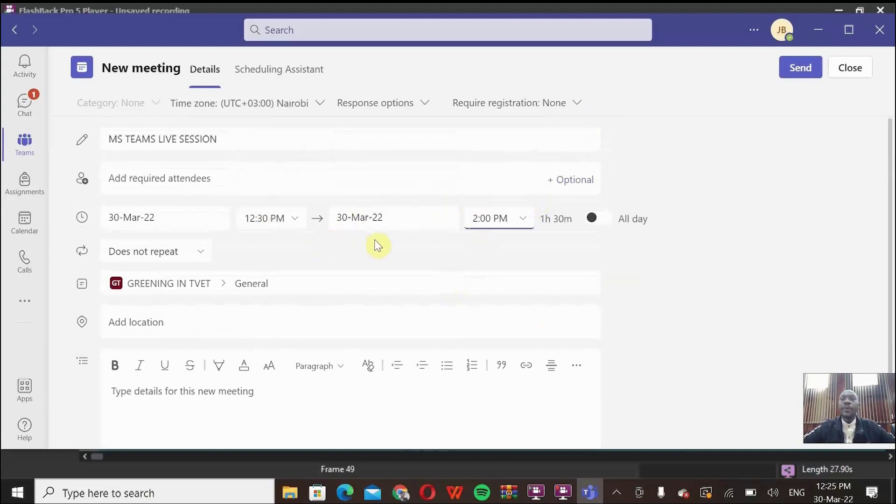
{"action": "scroll", "coordinate": [438, 264], "scroll_direction": "down", "scroll_amount": 2}
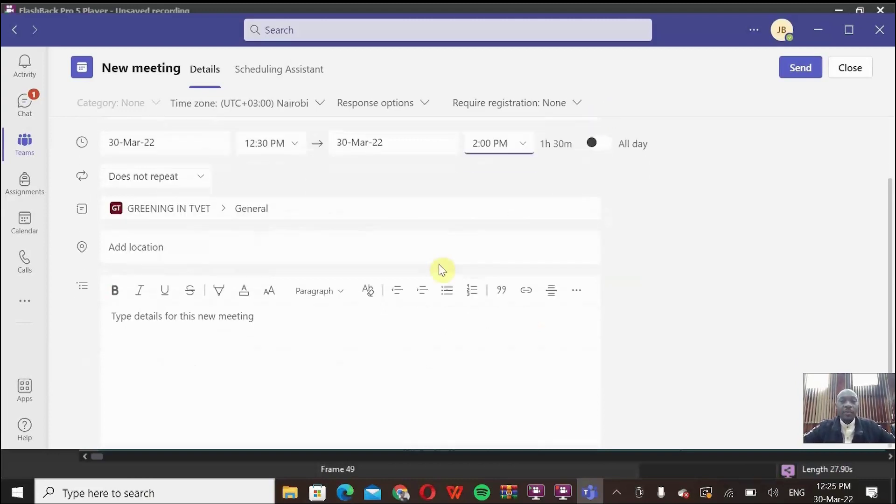
Send the meeting to the General channel and open the channel's More options menu.
{"action": "left_click", "coordinate": [802, 70]}
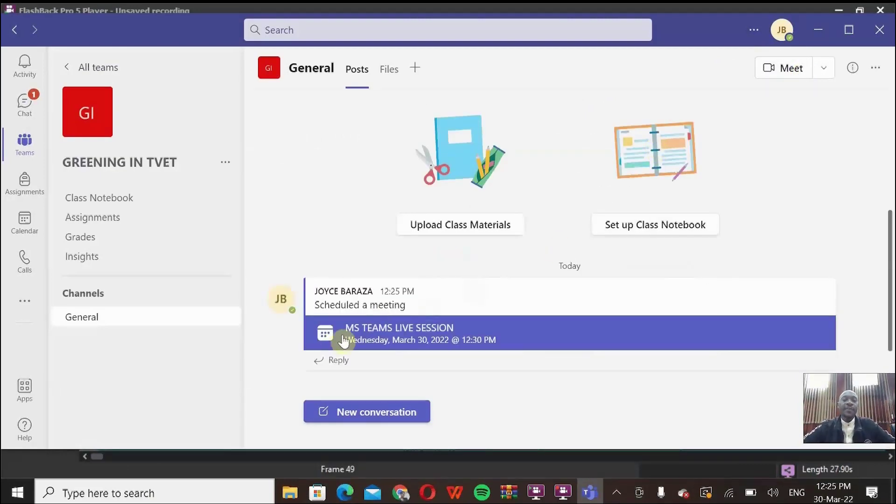
{"action": "mouse_move", "coordinate": [426, 330]}
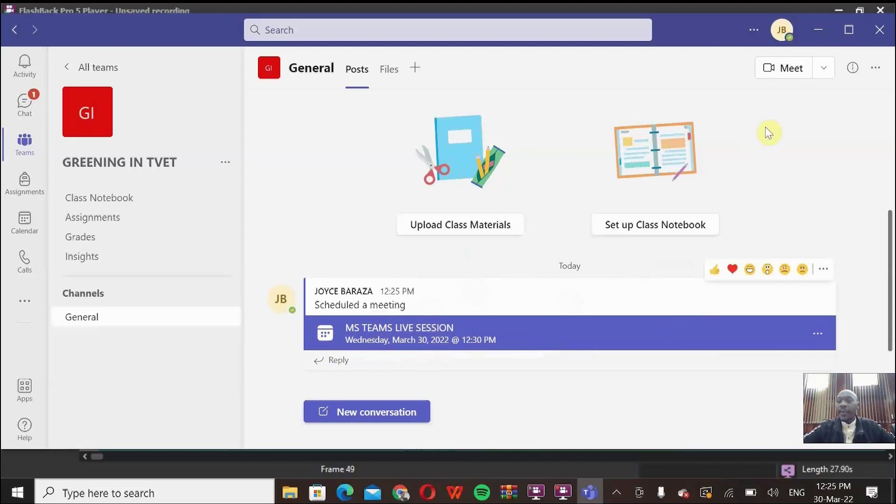
{"action": "left_click", "coordinate": [876, 71]}
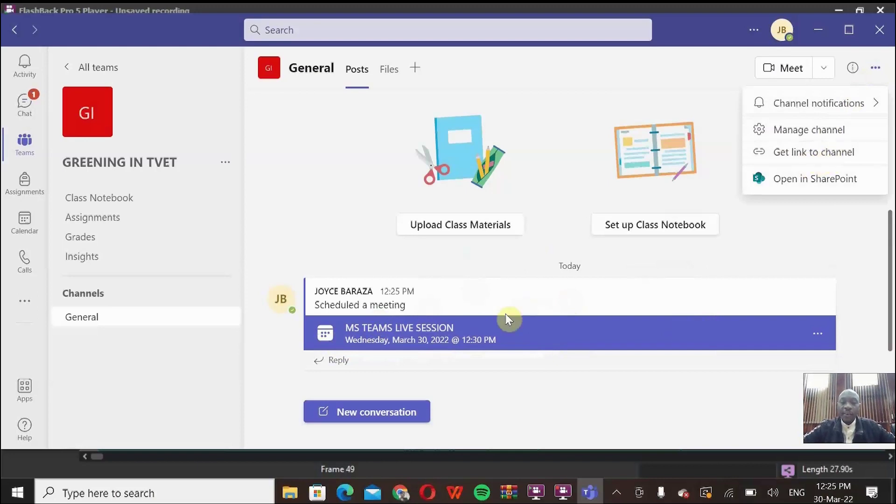
Open the MS TEAMS LIVE SESSION meeting details and copy its join link.
{"action": "left_click", "coordinate": [397, 340]}
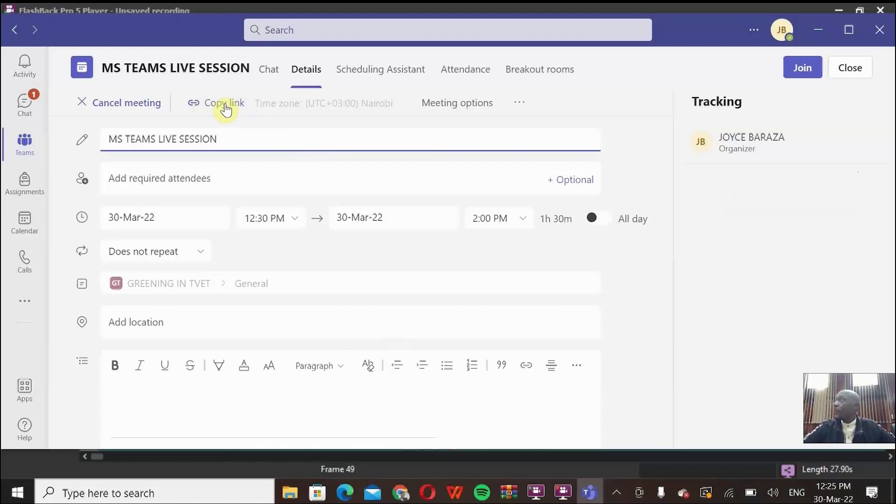
{"action": "left_click", "coordinate": [225, 107]}
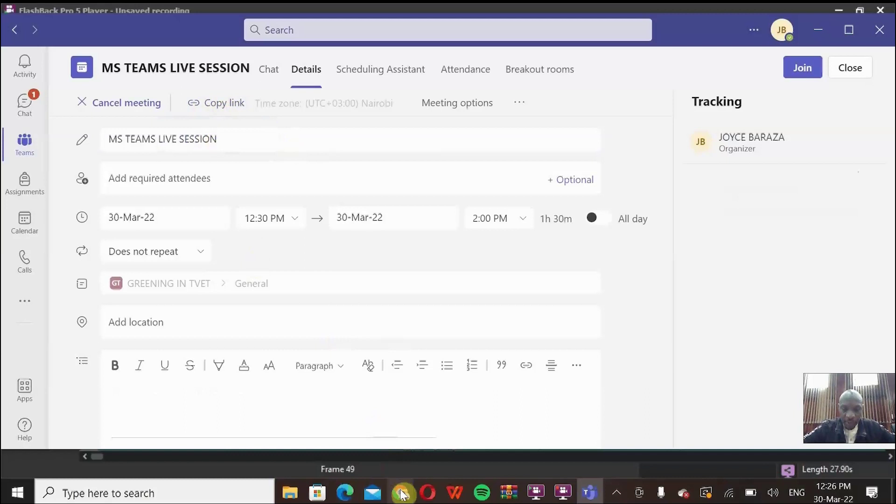
Switch to Chrome and open the KTTC ODeL learning site in a new tab.
{"action": "left_click", "coordinate": [399, 416]}
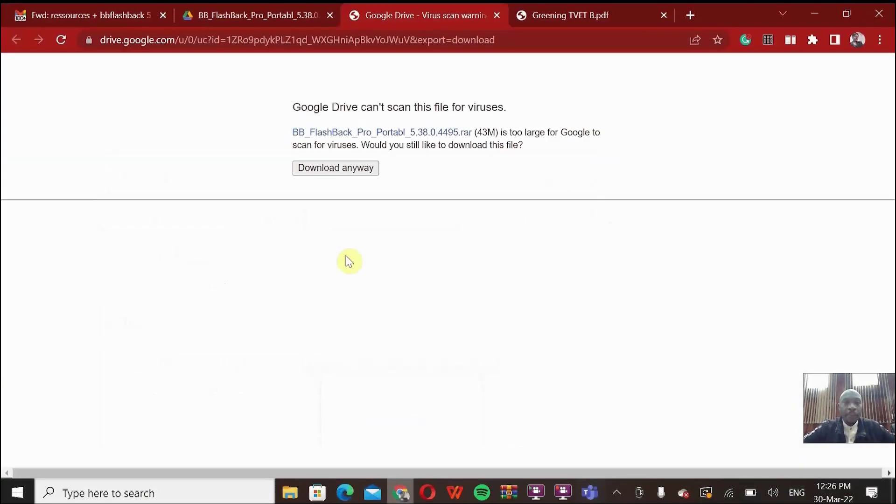
{"action": "left_click", "coordinate": [587, 24]}
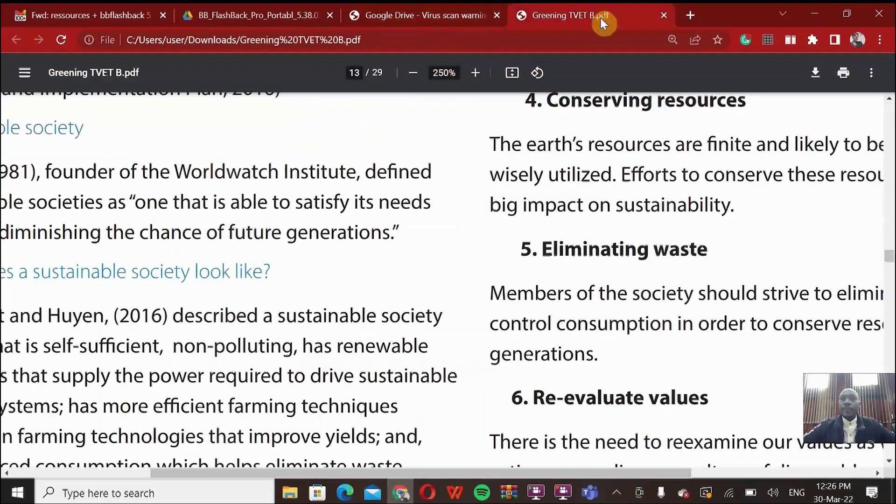
{"action": "left_click", "coordinate": [692, 16]}
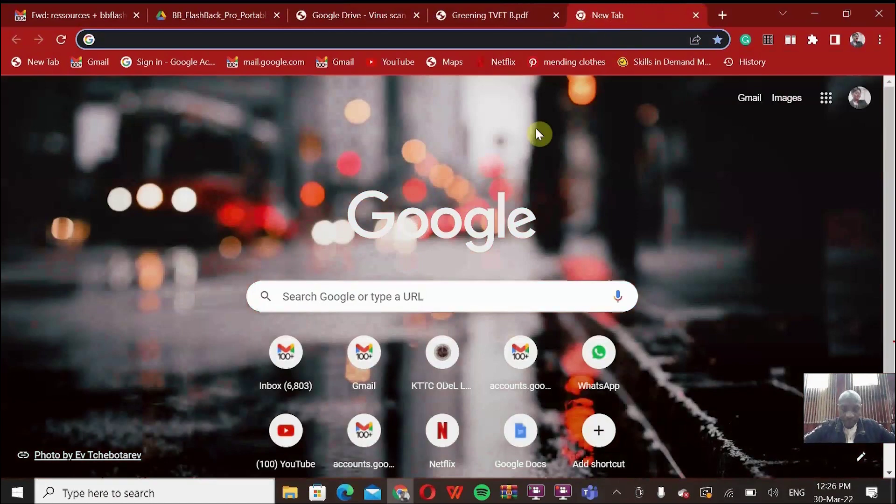
{"action": "left_click", "coordinate": [441, 352]}
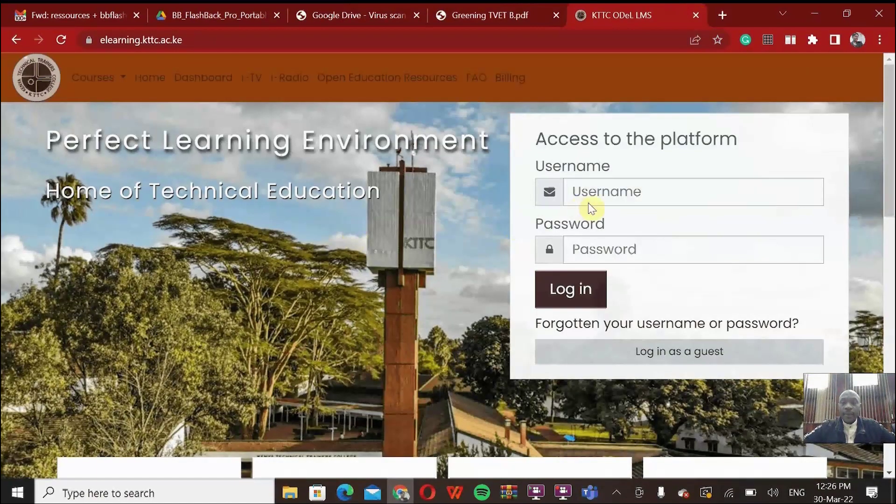
Sign in to the KTTC ODeL Moodle site with the saved login.
{"action": "left_click", "coordinate": [600, 181]}
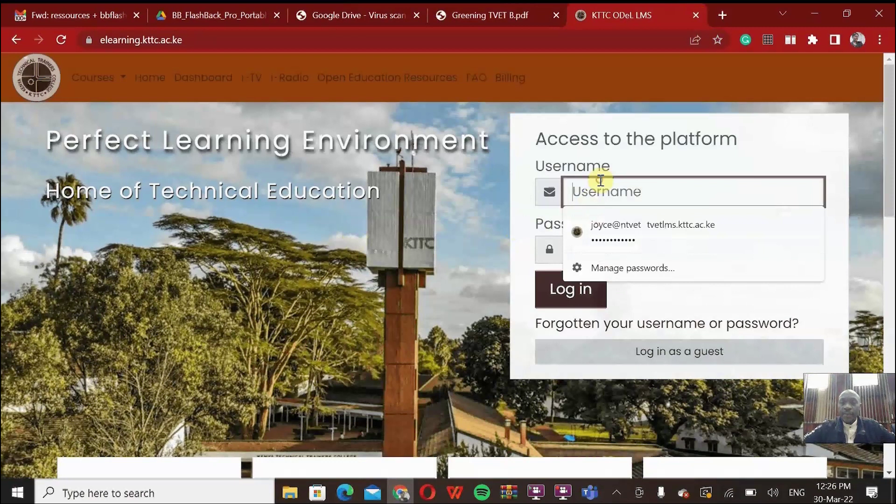
{"action": "left_click", "coordinate": [615, 234]}
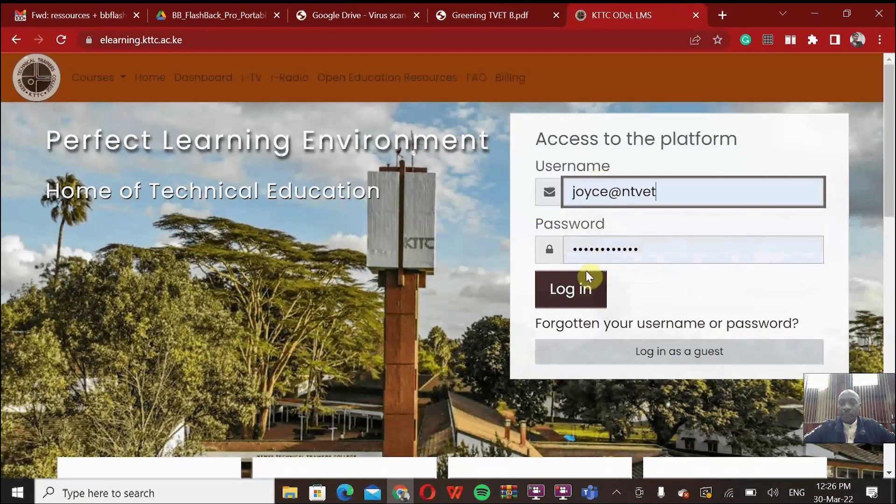
{"action": "left_click", "coordinate": [578, 288]}
{"action": "scroll", "coordinate": [484, 296], "scroll_direction": "down", "scroll_amount": 3}
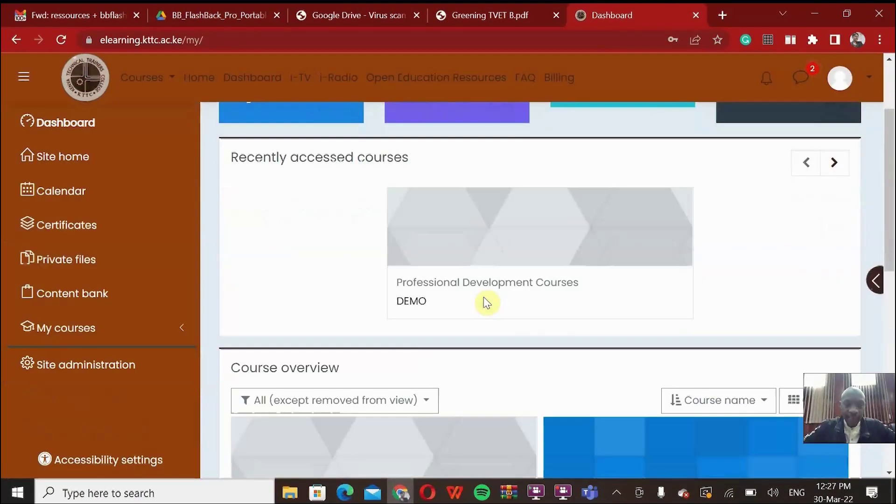
{"action": "scroll", "coordinate": [483, 297], "scroll_direction": "up", "scroll_amount": 4}
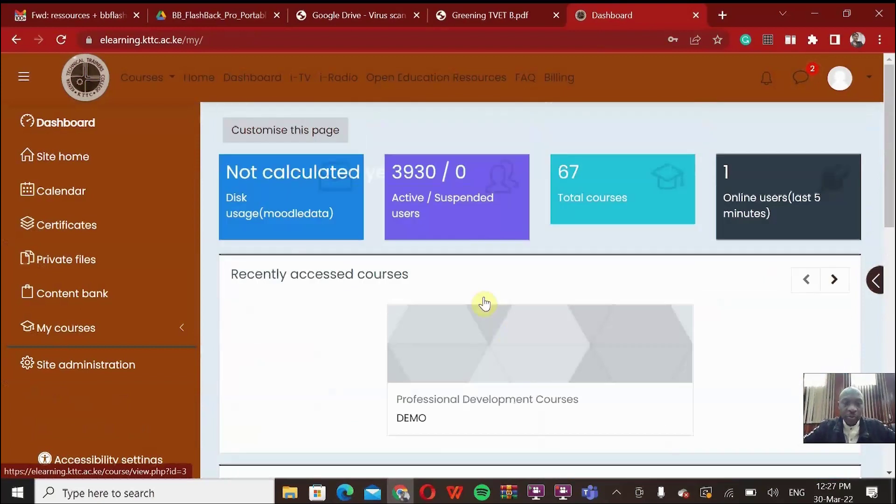
Run a Moodle course search for 'manage'.
{"action": "left_click", "coordinate": [160, 78]}
{"action": "left_click", "coordinate": [177, 136]}
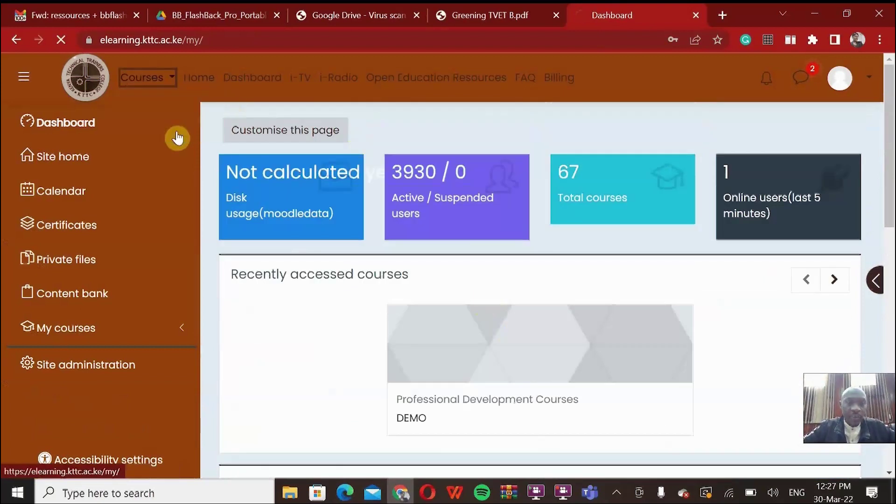
{"action": "left_click", "coordinate": [344, 281]}
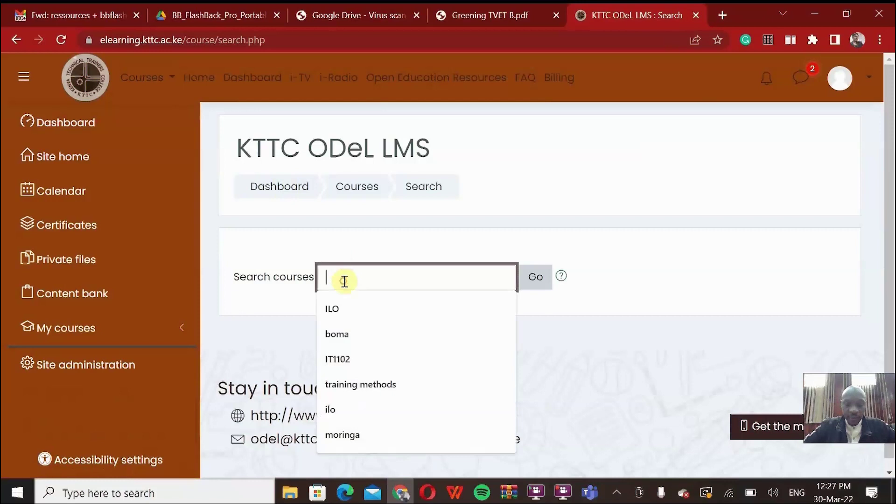
{"action": "type", "text": "manaf"}
{"action": "key", "text": "BackSpace"}
{"action": "type", "text": "ge"}
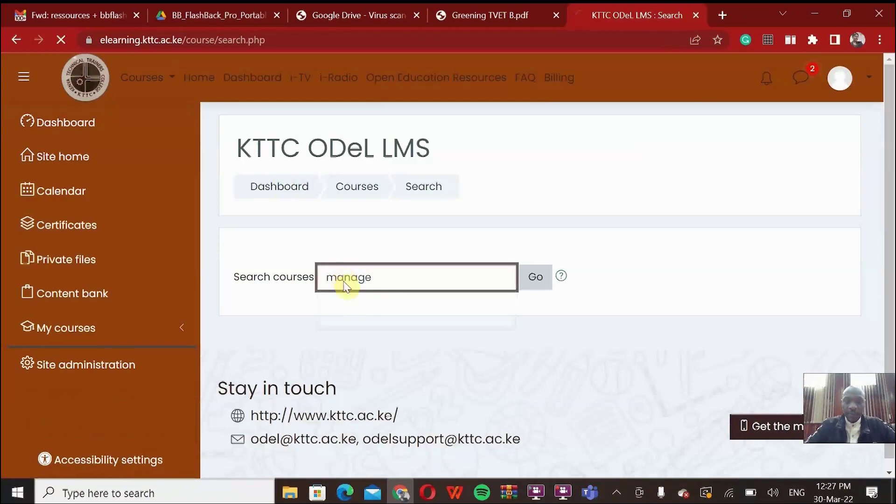
{"action": "key", "text": "Return"}
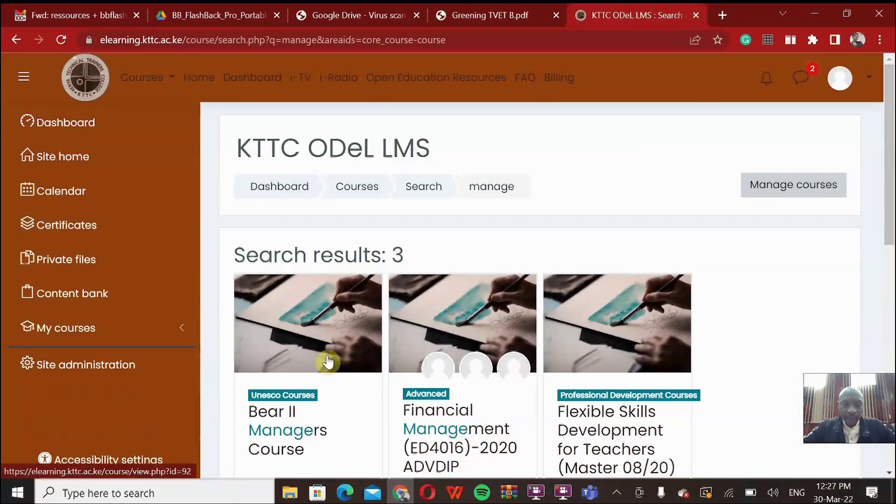
Open Bear II Managers Course, accept the data preference notice, and expand the Greening TVET section.
{"action": "left_click", "coordinate": [287, 426]}
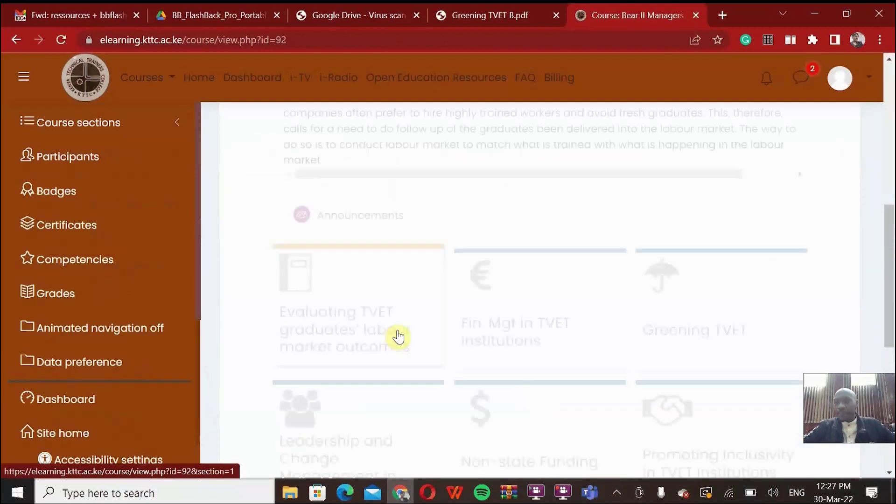
{"action": "scroll", "coordinate": [468, 294], "scroll_direction": "down", "scroll_amount": 1}
{"action": "left_click", "coordinate": [528, 265]}
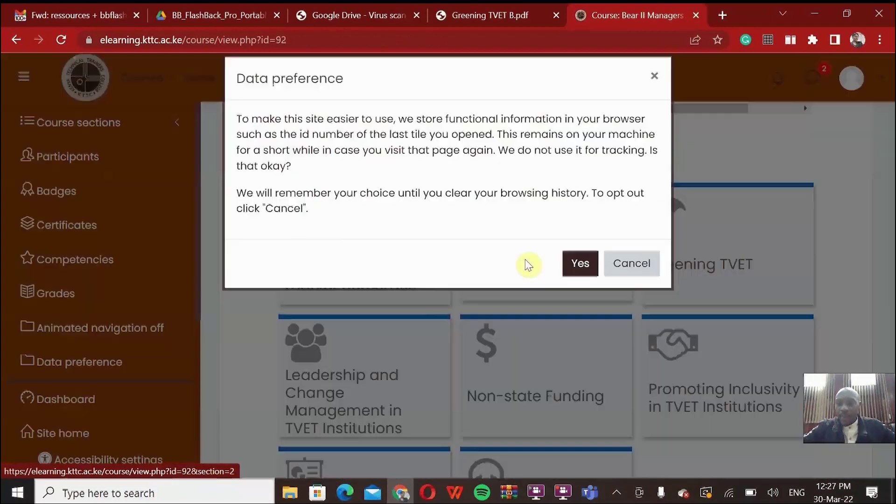
{"action": "left_click", "coordinate": [580, 263]}
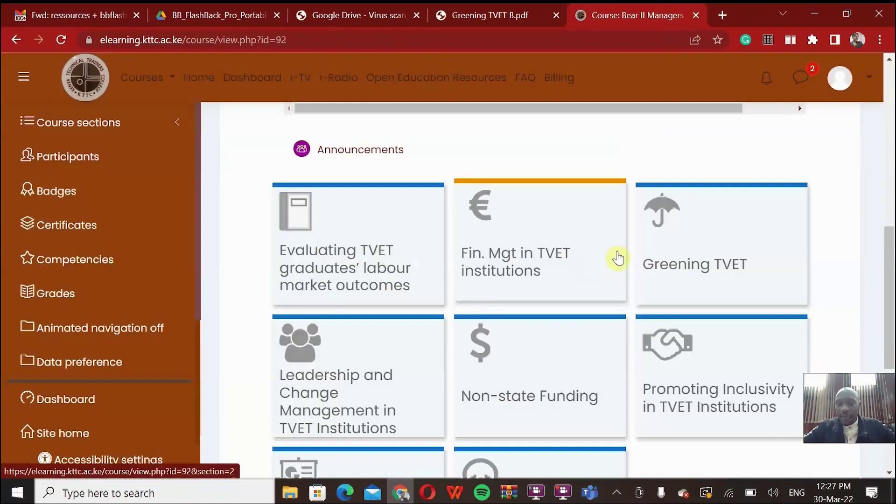
{"action": "left_click", "coordinate": [683, 263]}
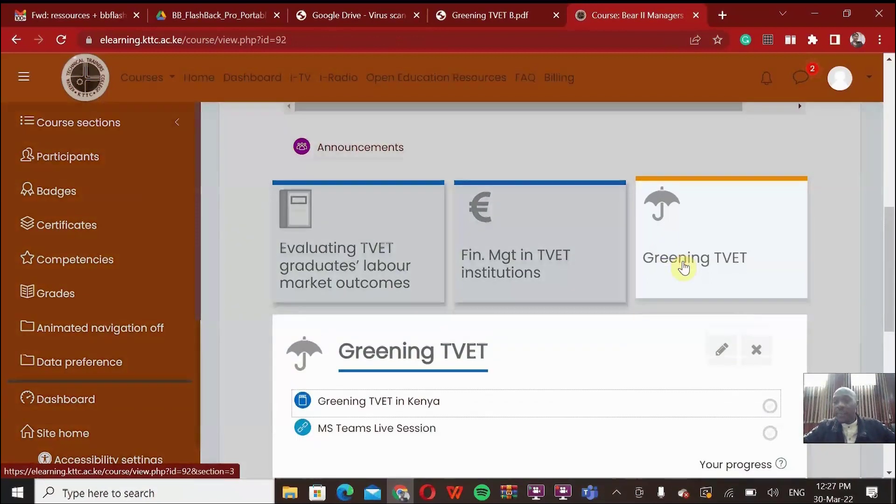
{"action": "scroll", "coordinate": [713, 280], "scroll_direction": "up", "scroll_amount": 10}
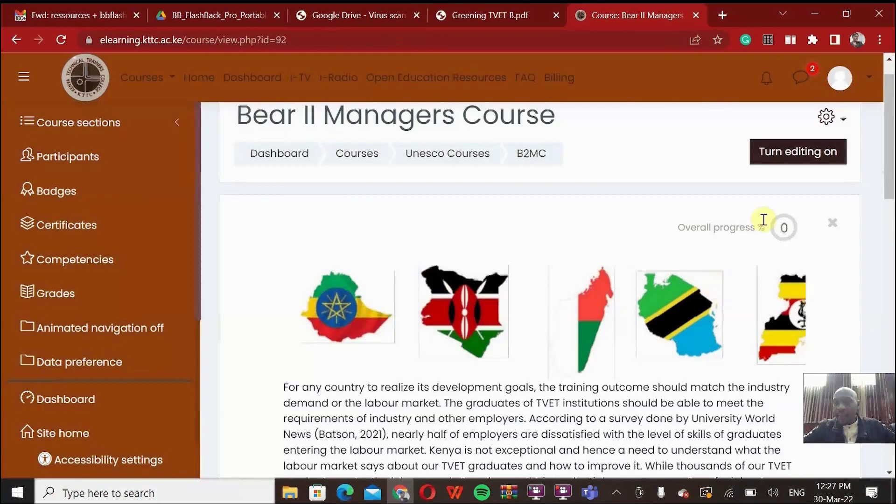
Turn on course editing and choose to add a URL resource under Greening TVET.
{"action": "left_click", "coordinate": [796, 159]}
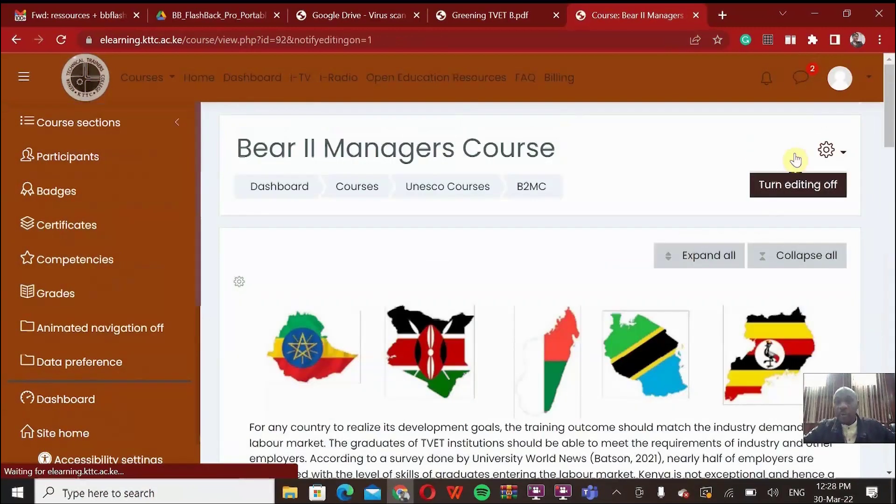
{"action": "scroll", "coordinate": [531, 254], "scroll_direction": "down", "scroll_amount": 3}
{"action": "scroll", "coordinate": [531, 255], "scroll_direction": "down", "scroll_amount": 10}
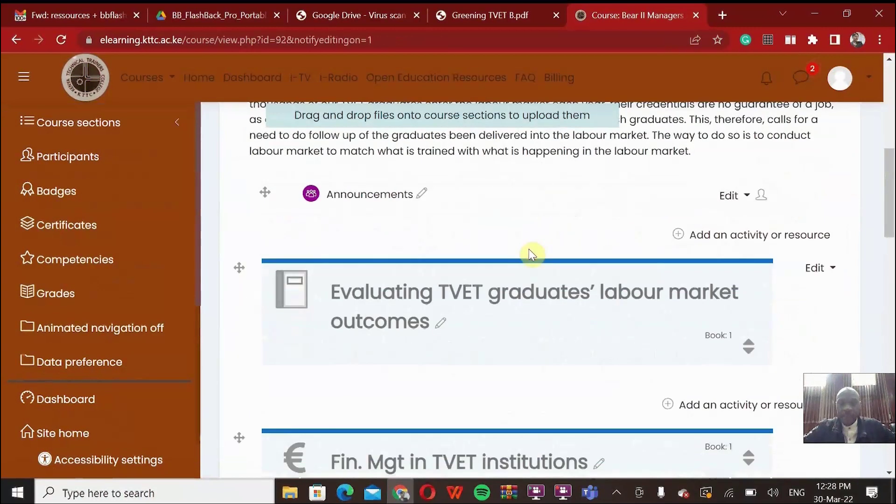
{"action": "scroll", "coordinate": [531, 254], "scroll_direction": "down", "scroll_amount": 1}
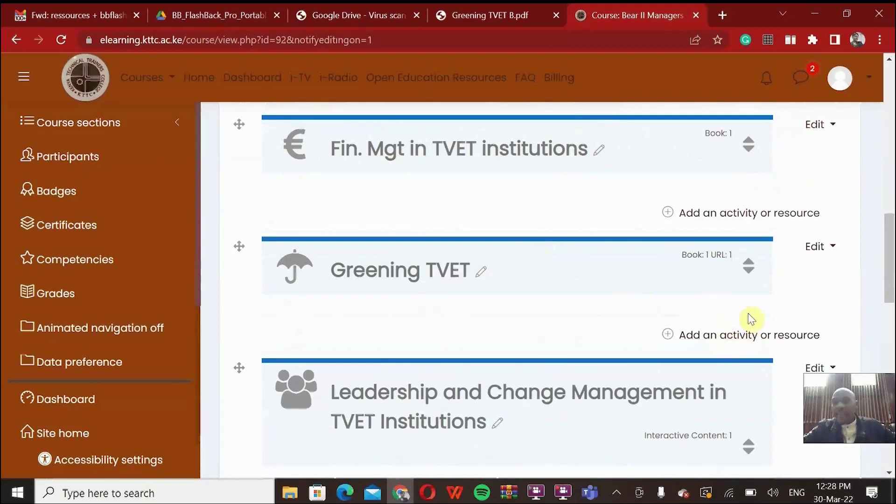
{"action": "left_click", "coordinate": [748, 335]}
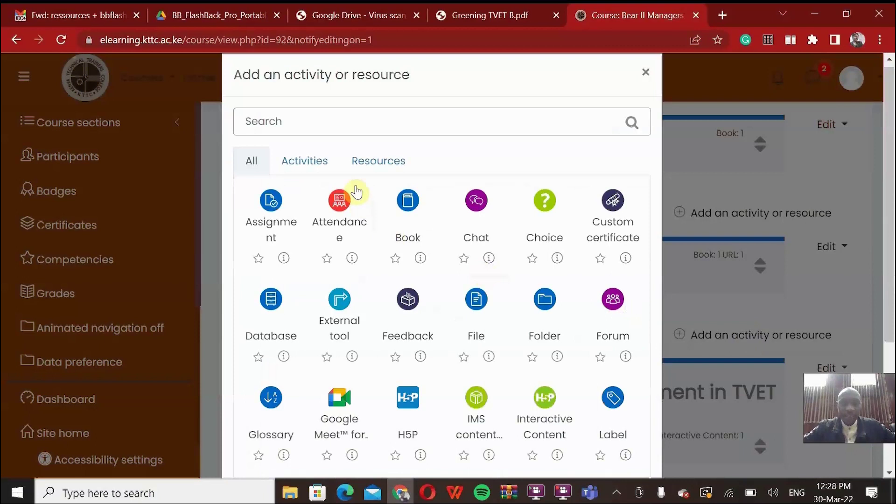
{"action": "left_click", "coordinate": [371, 164]}
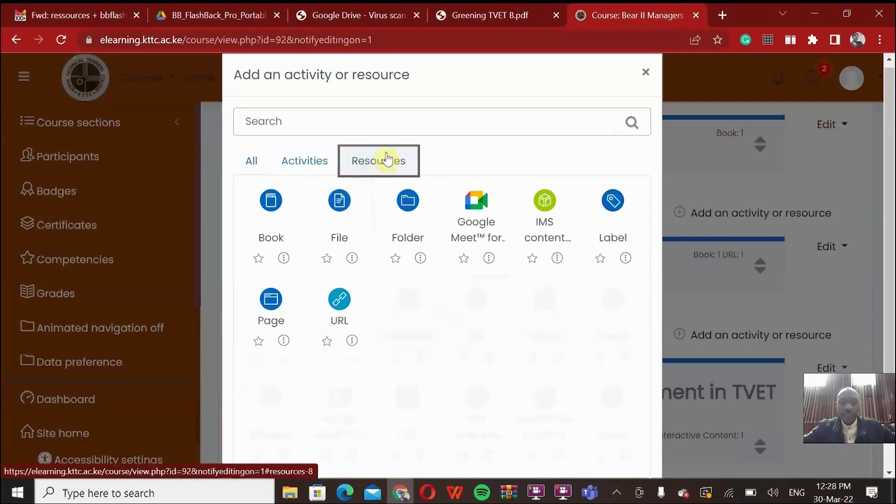
{"action": "left_click", "coordinate": [339, 304]}
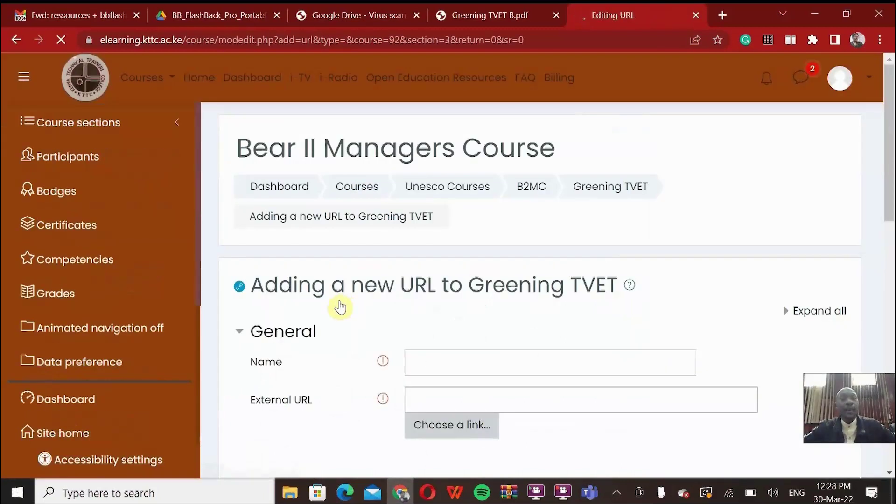
Name the URL 'Ms Teams Live Session', paste the Teams meeting link, and save it.
{"action": "left_click", "coordinate": [434, 353]}
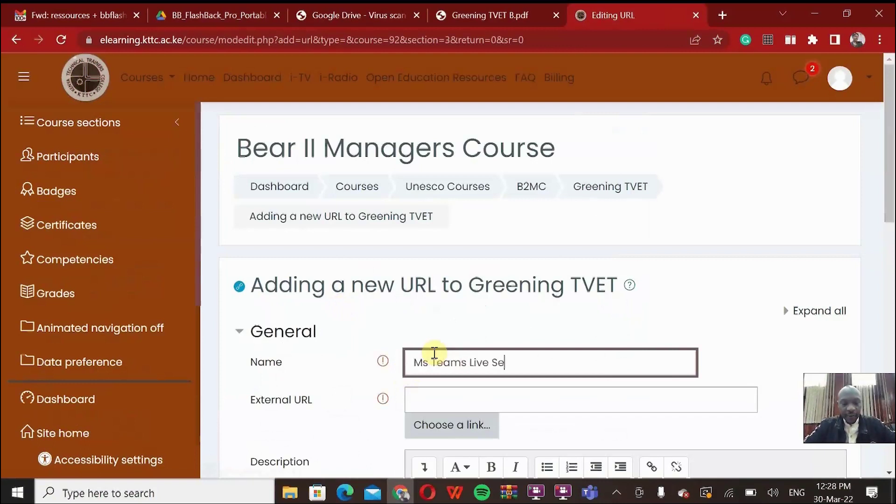
{"action": "left_click", "coordinate": [442, 400]}
{"action": "key", "text": "ctrl+v"}
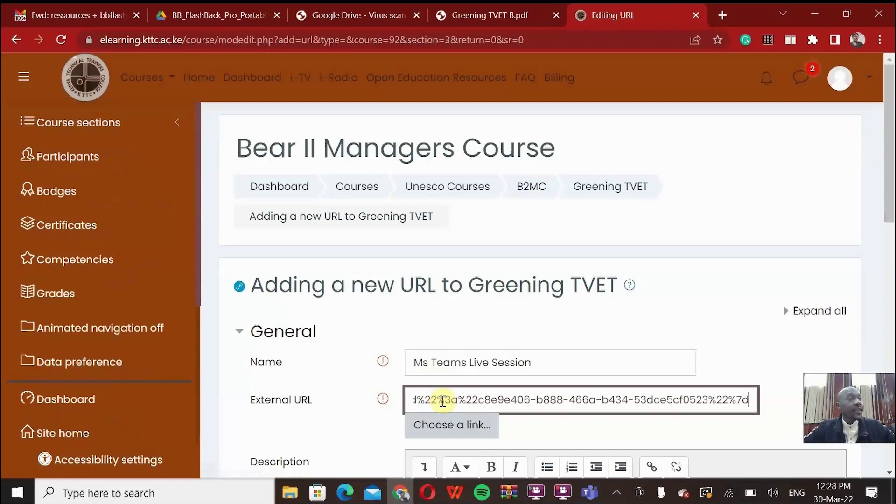
{"action": "scroll", "coordinate": [442, 400], "scroll_direction": "down", "scroll_amount": 5}
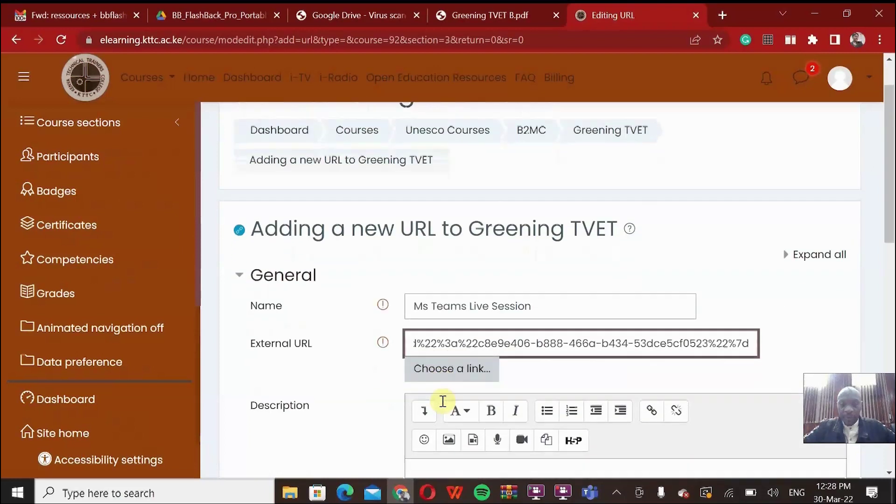
{"action": "scroll", "coordinate": [442, 401], "scroll_direction": "down", "scroll_amount": 5}
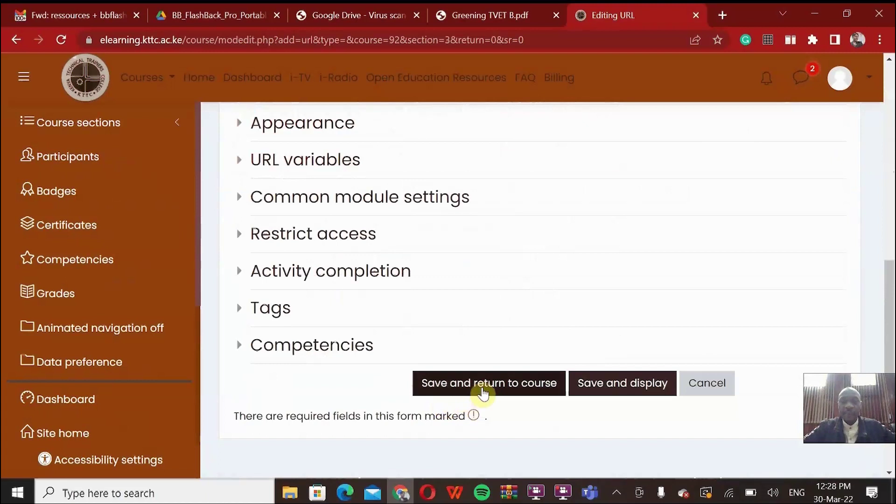
{"action": "left_click", "coordinate": [482, 391]}
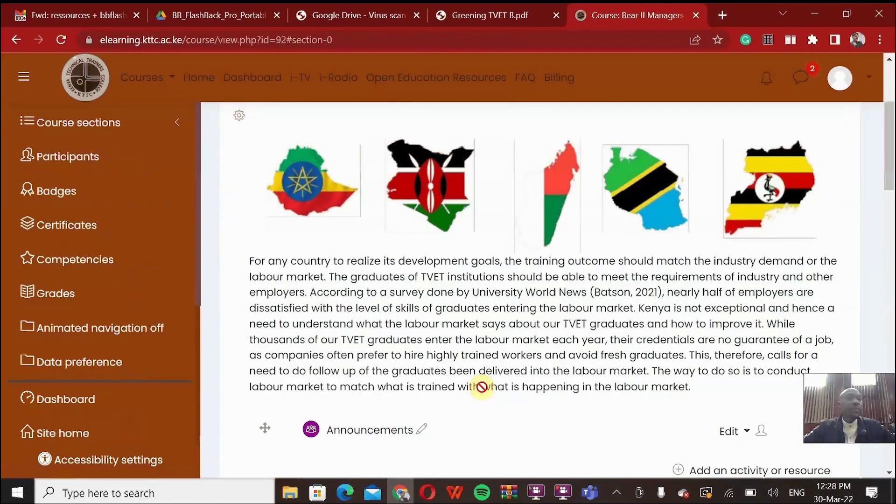
Expand the Greening TVET section and open its MS Teams Live Session link.
{"action": "scroll", "coordinate": [481, 387], "scroll_direction": "down", "scroll_amount": 6}
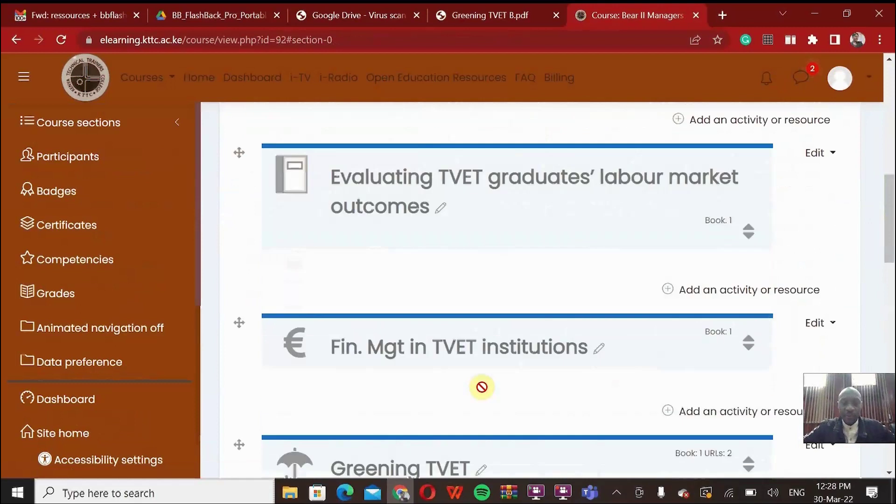
{"action": "scroll", "coordinate": [481, 387], "scroll_direction": "down", "scroll_amount": 4}
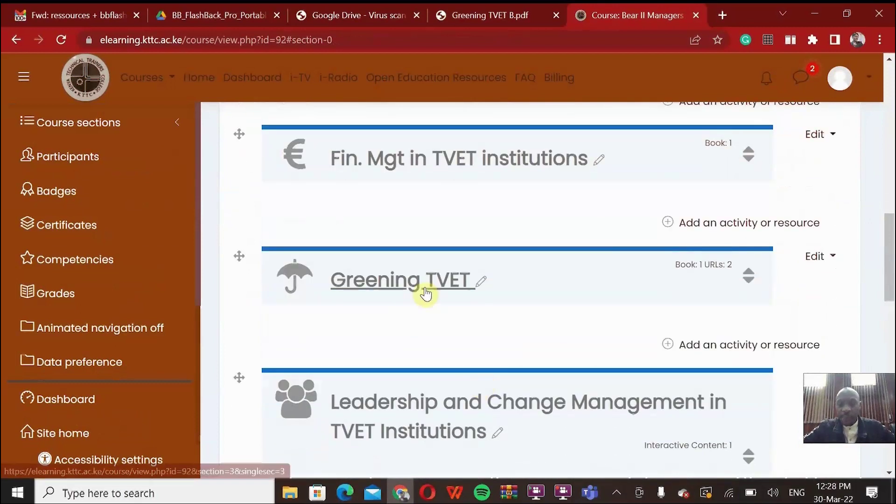
{"action": "left_click", "coordinate": [425, 293]}
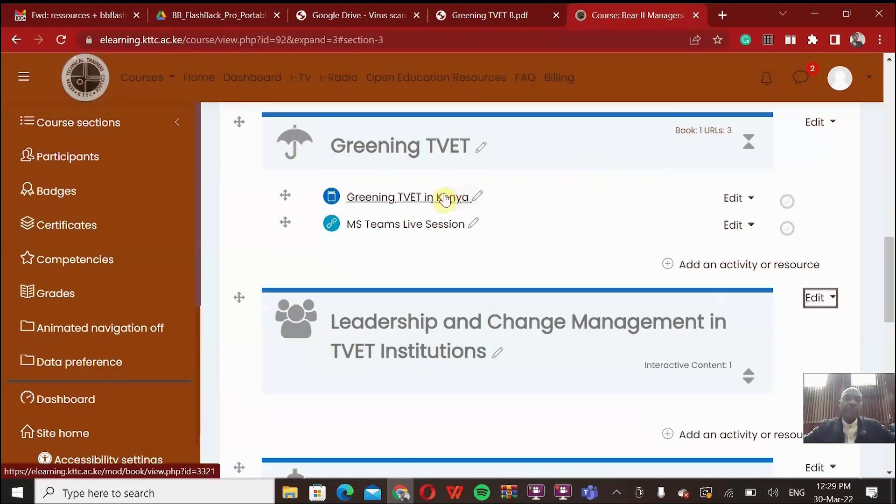
{"action": "left_click", "coordinate": [402, 230]}
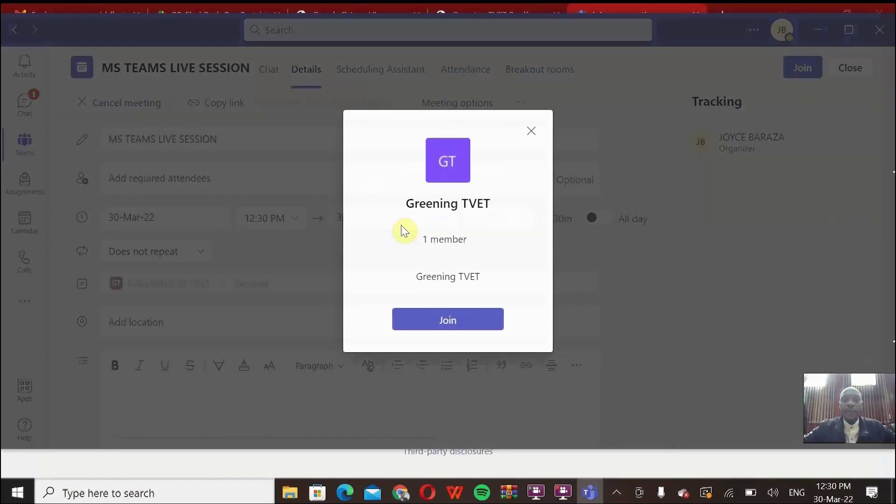
Request to join the Greening TVET team, dismiss its card, and join MS TEAMS LIVE SESSION.
{"action": "left_click", "coordinate": [447, 320]}
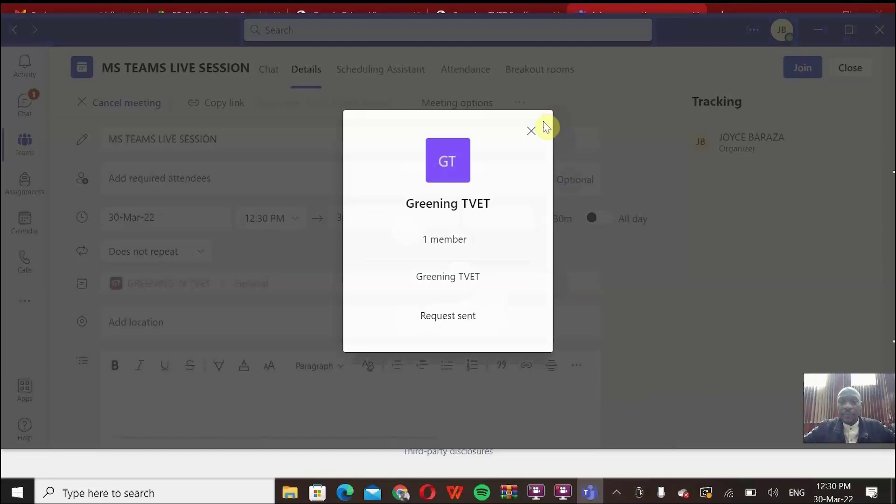
{"action": "left_click", "coordinate": [530, 132]}
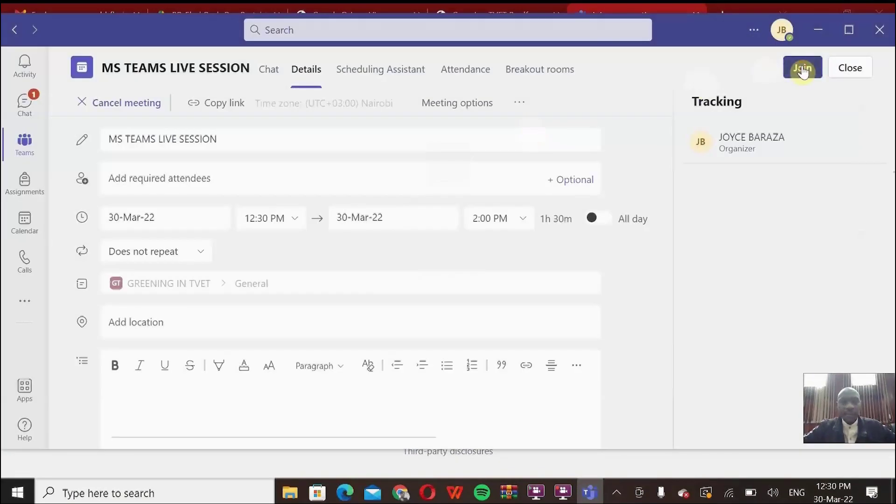
{"action": "left_click", "coordinate": [802, 69]}
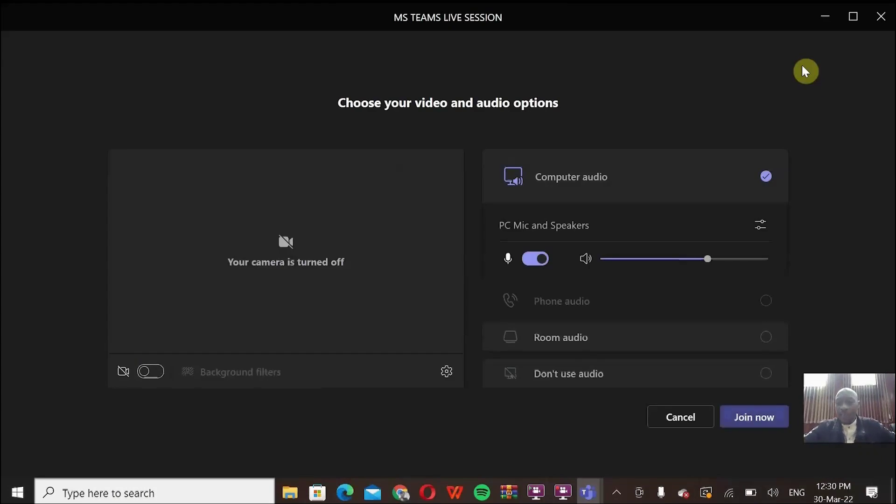
Enter the MS TEAMS LIVE SESSION meeting and look through the Leave, Share and Reactions options.
{"action": "left_click", "coordinate": [759, 418]}
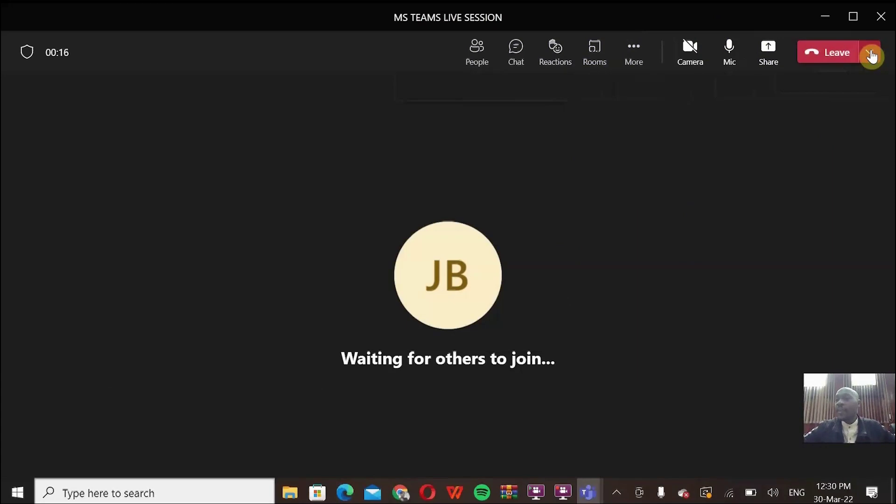
{"action": "left_click", "coordinate": [871, 53]}
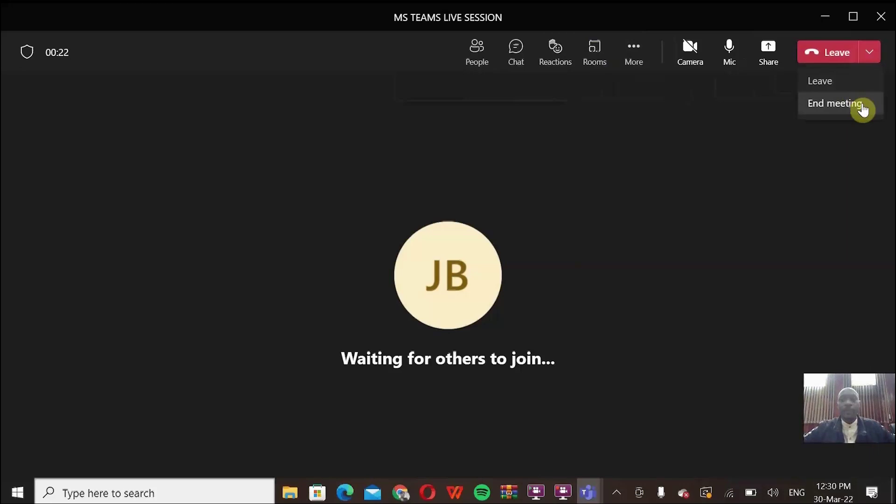
{"action": "left_click", "coordinate": [659, 115]}
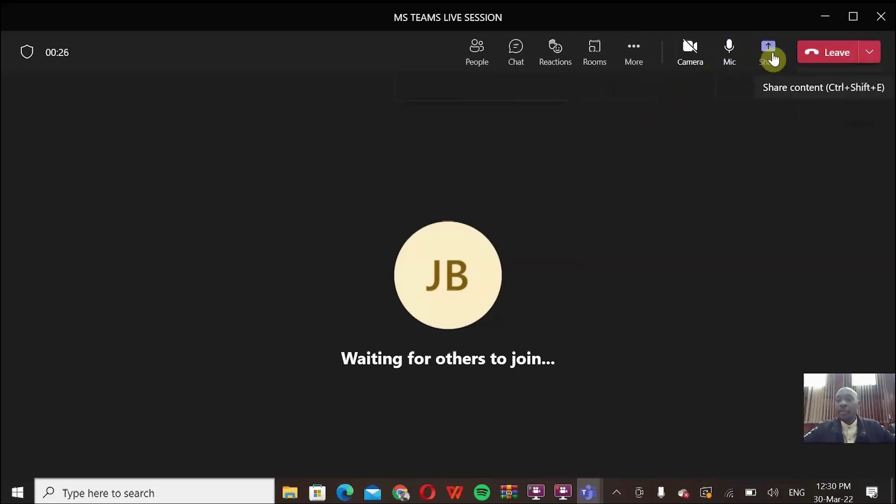
{"action": "left_click", "coordinate": [770, 52]}
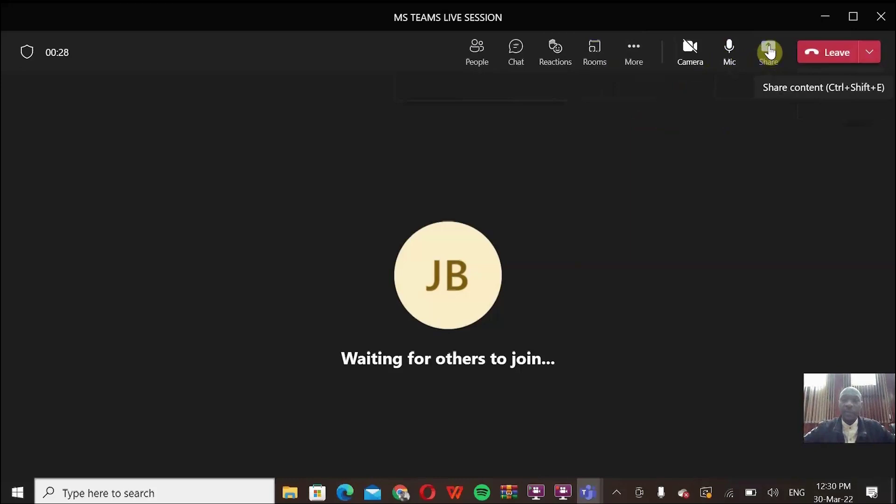
{"action": "left_click", "coordinate": [564, 60]}
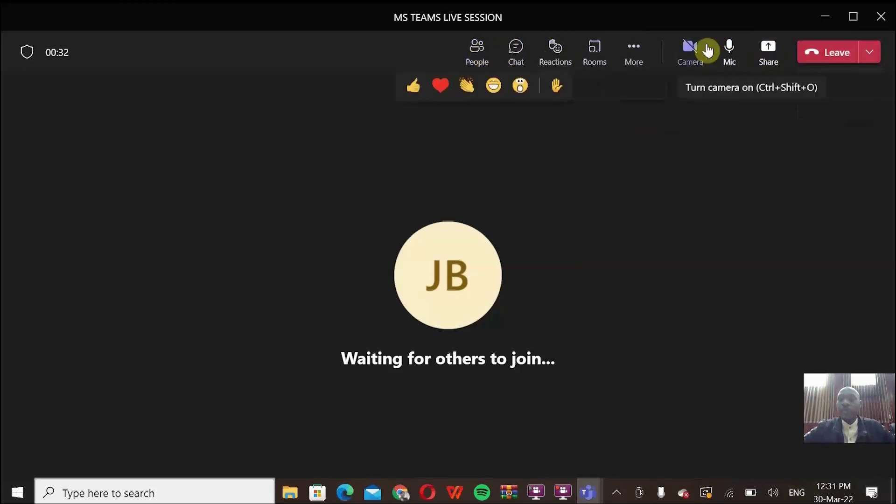
Create 10 automatically assigned breakout rooms for the meeting.
{"action": "left_click", "coordinate": [597, 50]}
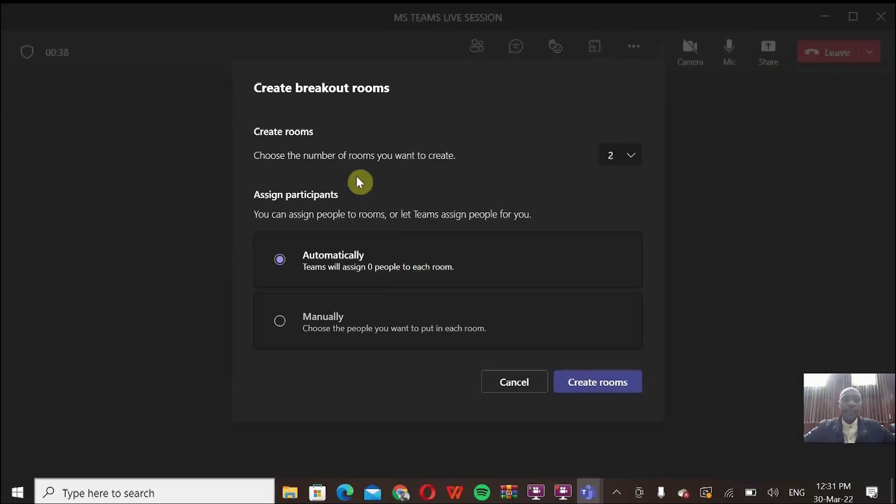
{"action": "left_click", "coordinate": [633, 158]}
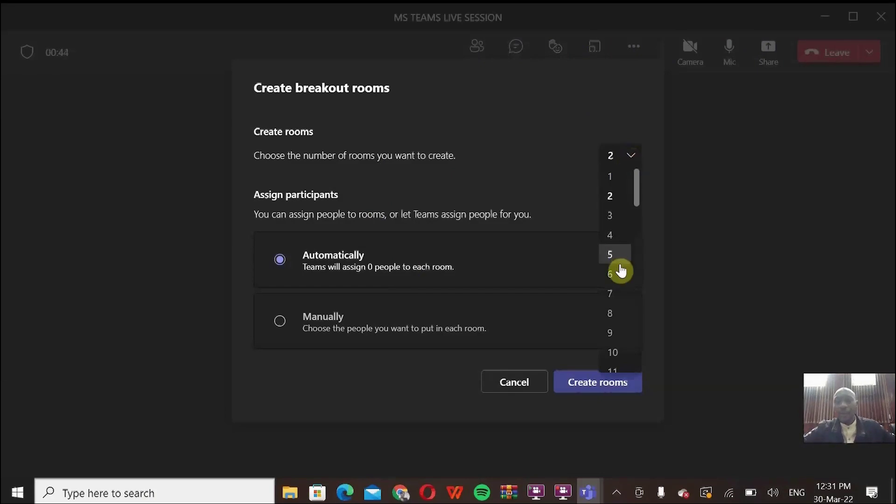
{"action": "left_click", "coordinate": [612, 353]}
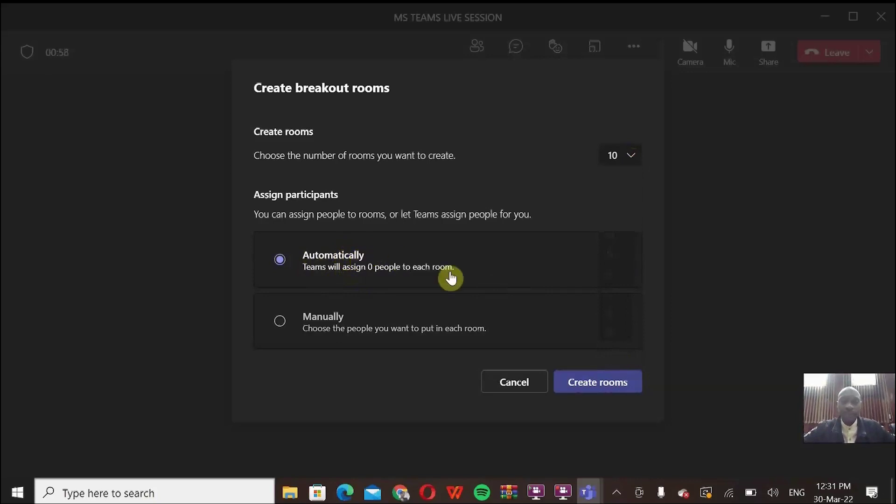
{"action": "left_click", "coordinate": [589, 384]}
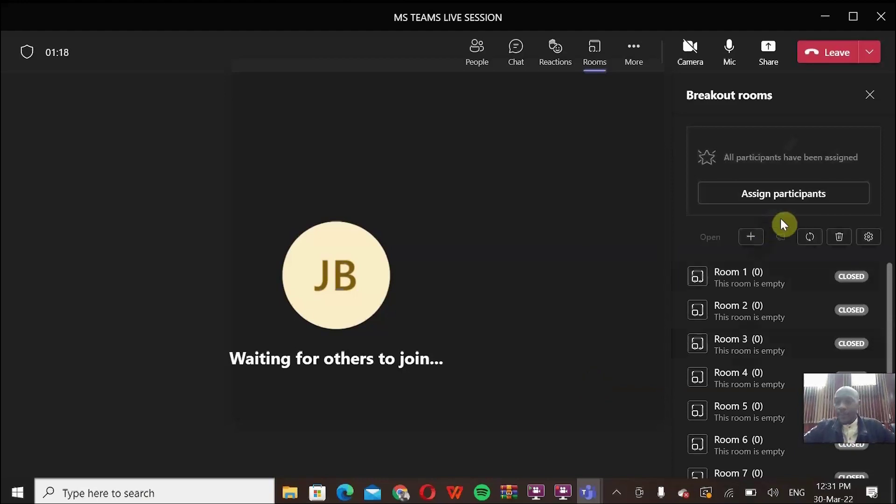
Give the breakout rooms a 10-minute time limit and return to the room list.
{"action": "left_click", "coordinate": [871, 239]}
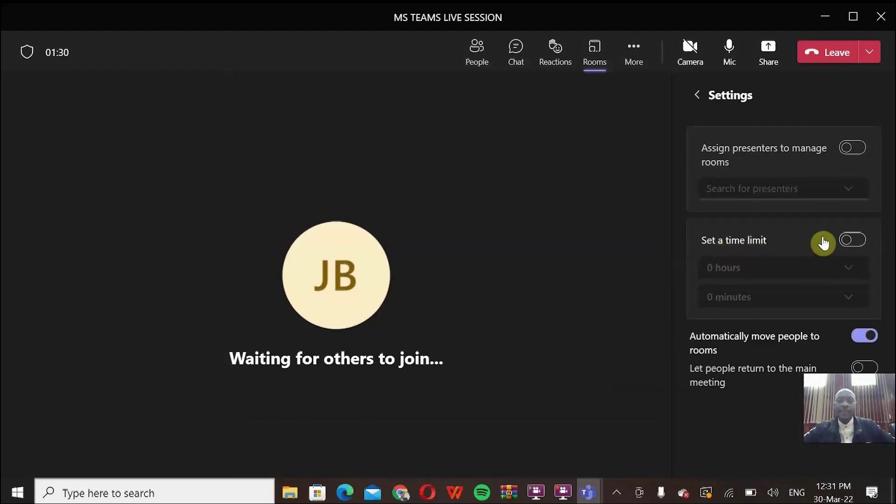
{"action": "left_click", "coordinate": [852, 243]}
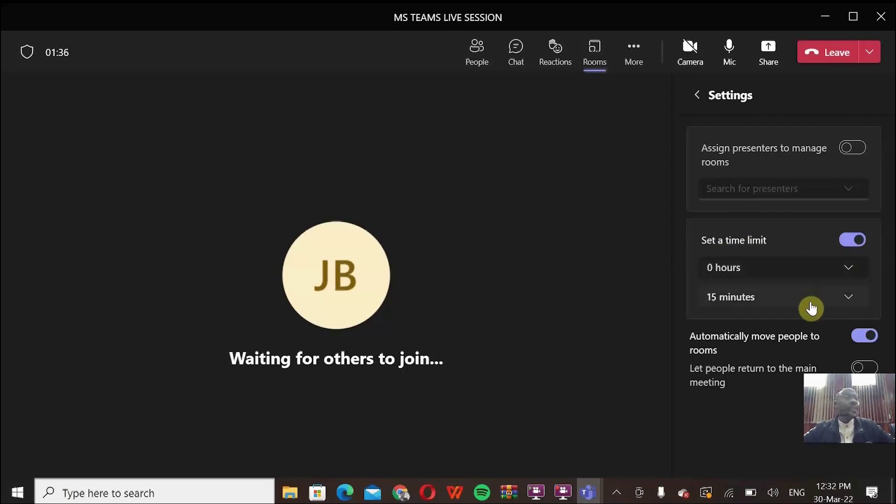
{"action": "left_click", "coordinate": [848, 302]}
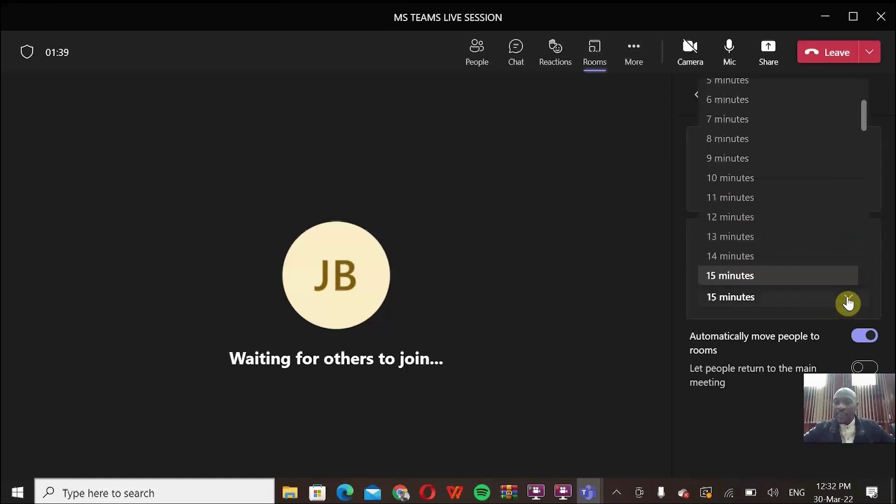
{"action": "left_click", "coordinate": [769, 191]}
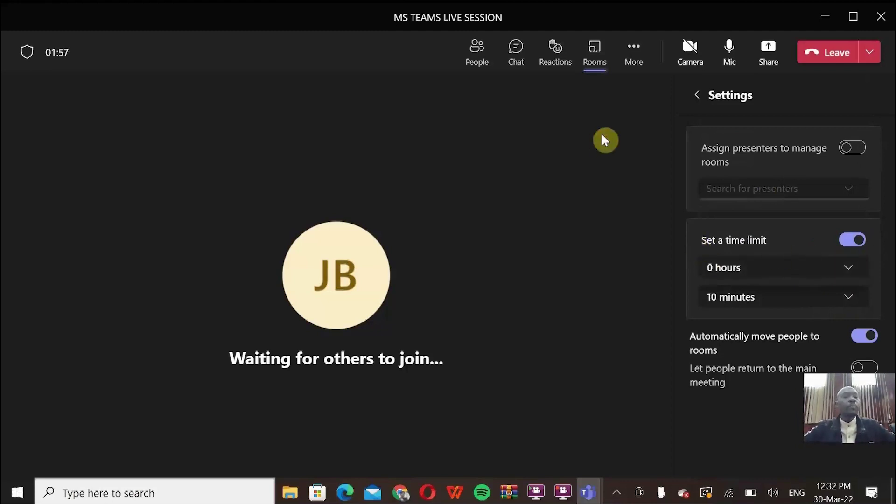
{"action": "left_click", "coordinate": [699, 95]}
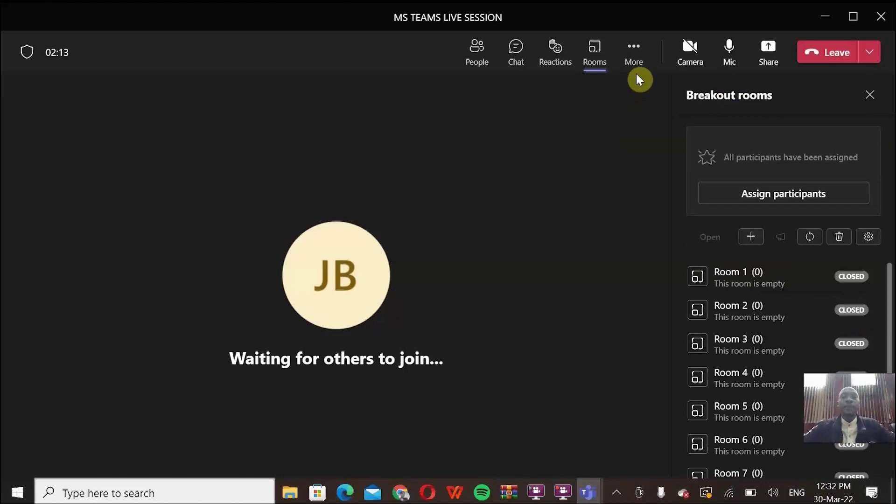
Show the Participants panel and its more-actions menu offering Manage permissions.
{"action": "left_click", "coordinate": [476, 51]}
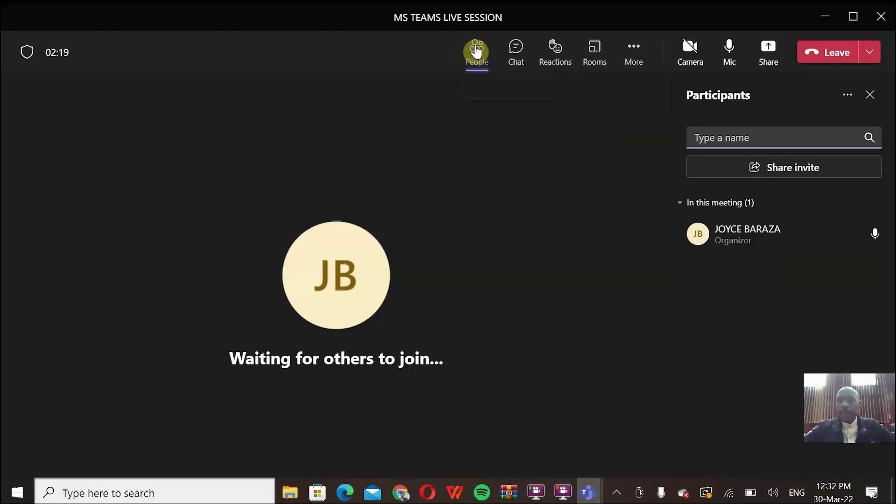
{"action": "left_click", "coordinate": [812, 138]}
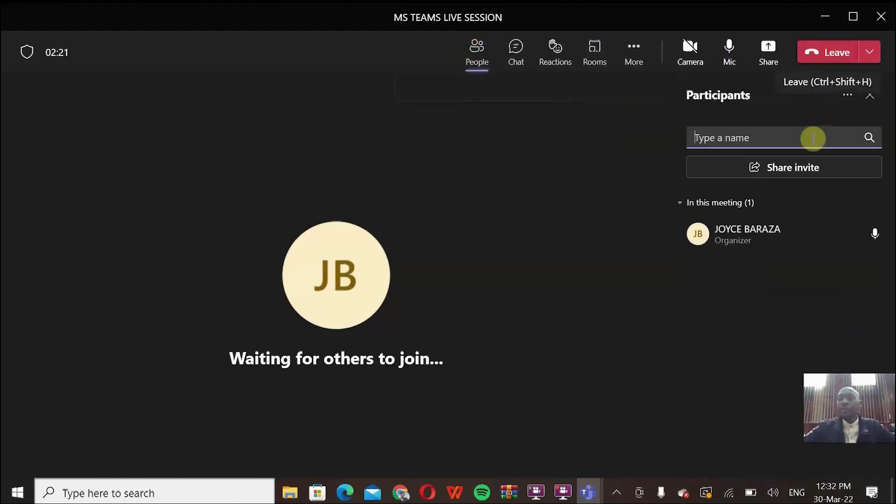
{"action": "left_click", "coordinate": [849, 96]}
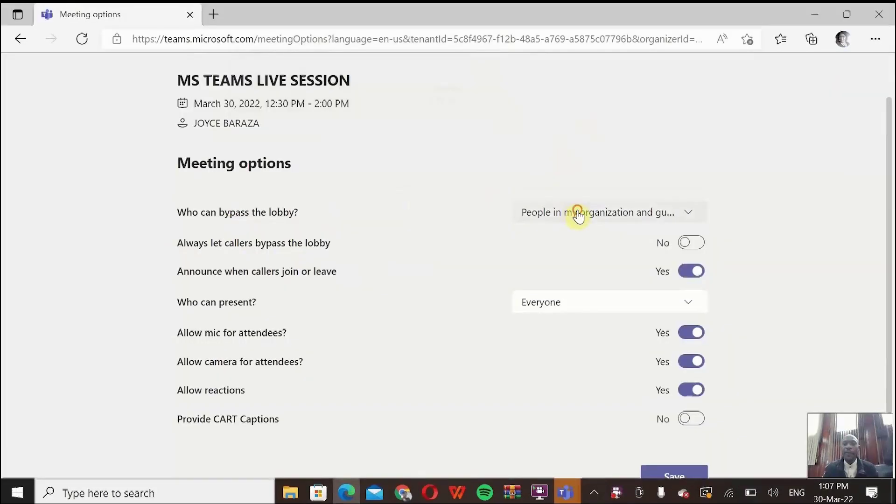
Set Who can bypass the lobby? to Everyone in the meeting options.
{"action": "left_click", "coordinate": [578, 215]}
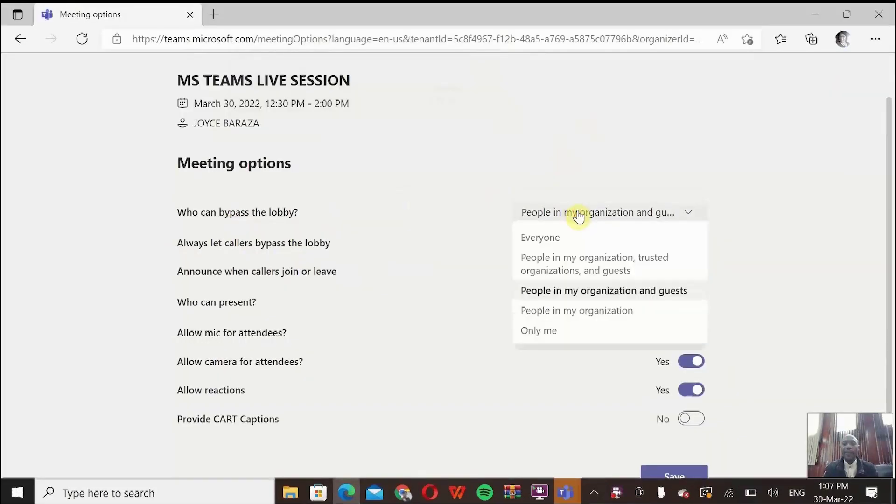
{"action": "left_click", "coordinate": [566, 239]}
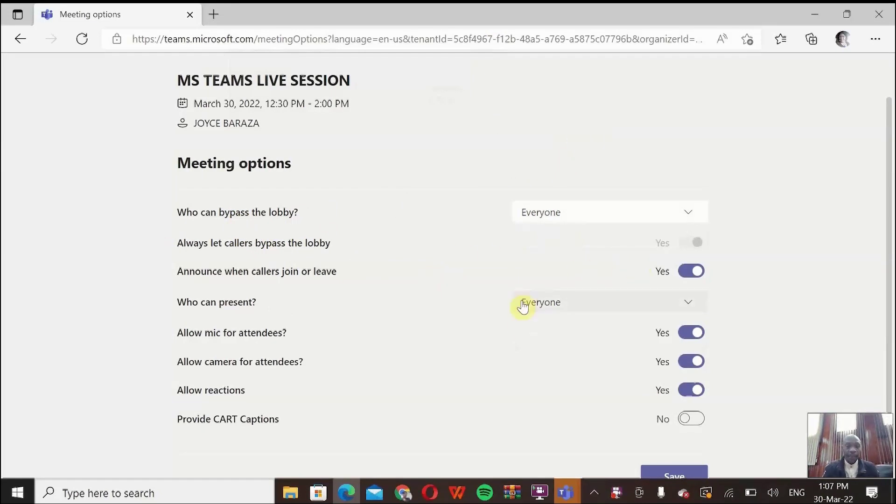
{"action": "scroll", "coordinate": [566, 349], "scroll_direction": "down", "scroll_amount": 1}
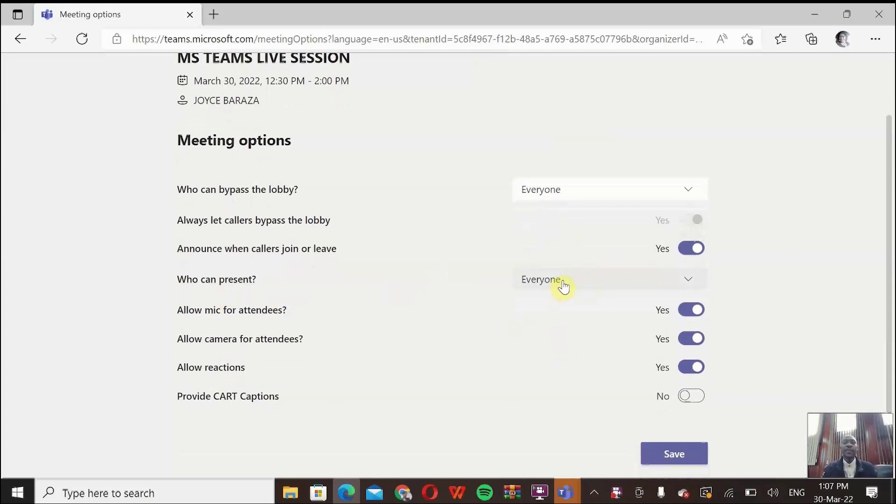
Limit presenting to People in my organization and guests, save, and return to the meeting.
{"action": "left_click", "coordinate": [586, 282]}
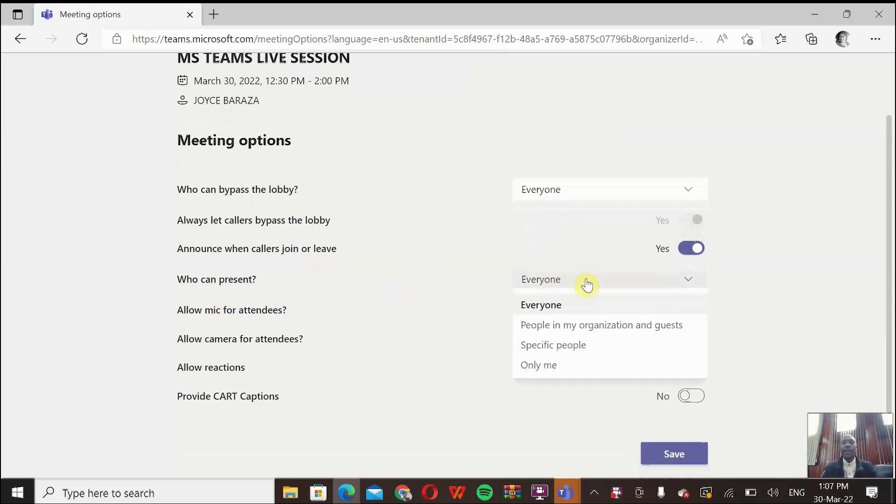
{"action": "left_click", "coordinate": [593, 326]}
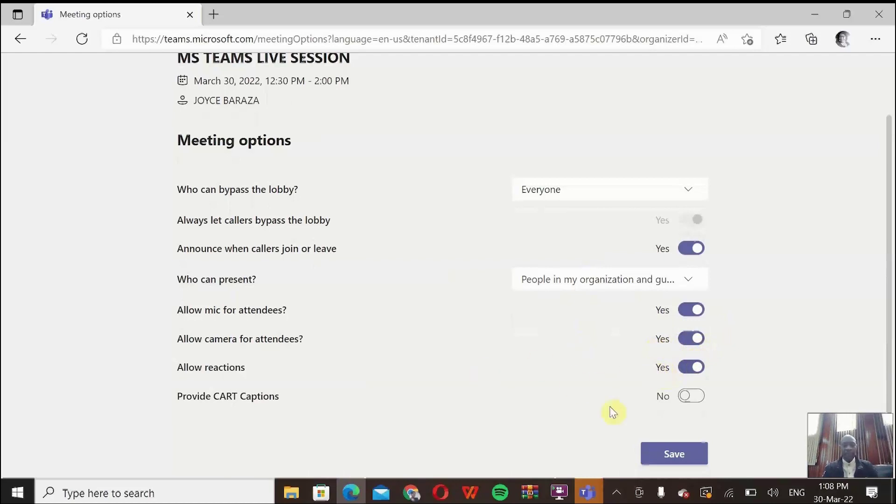
{"action": "left_click", "coordinate": [672, 460]}
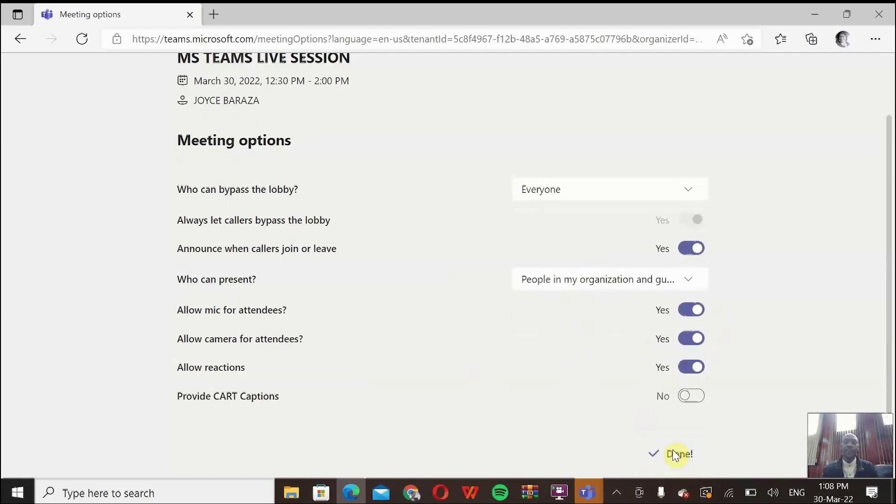
{"action": "left_click", "coordinate": [589, 493]}
{"action": "left_click", "coordinate": [609, 451]}
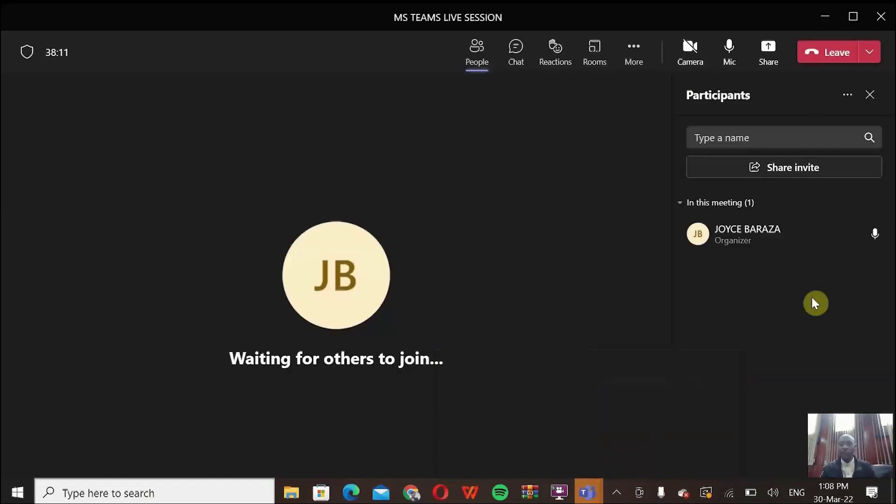